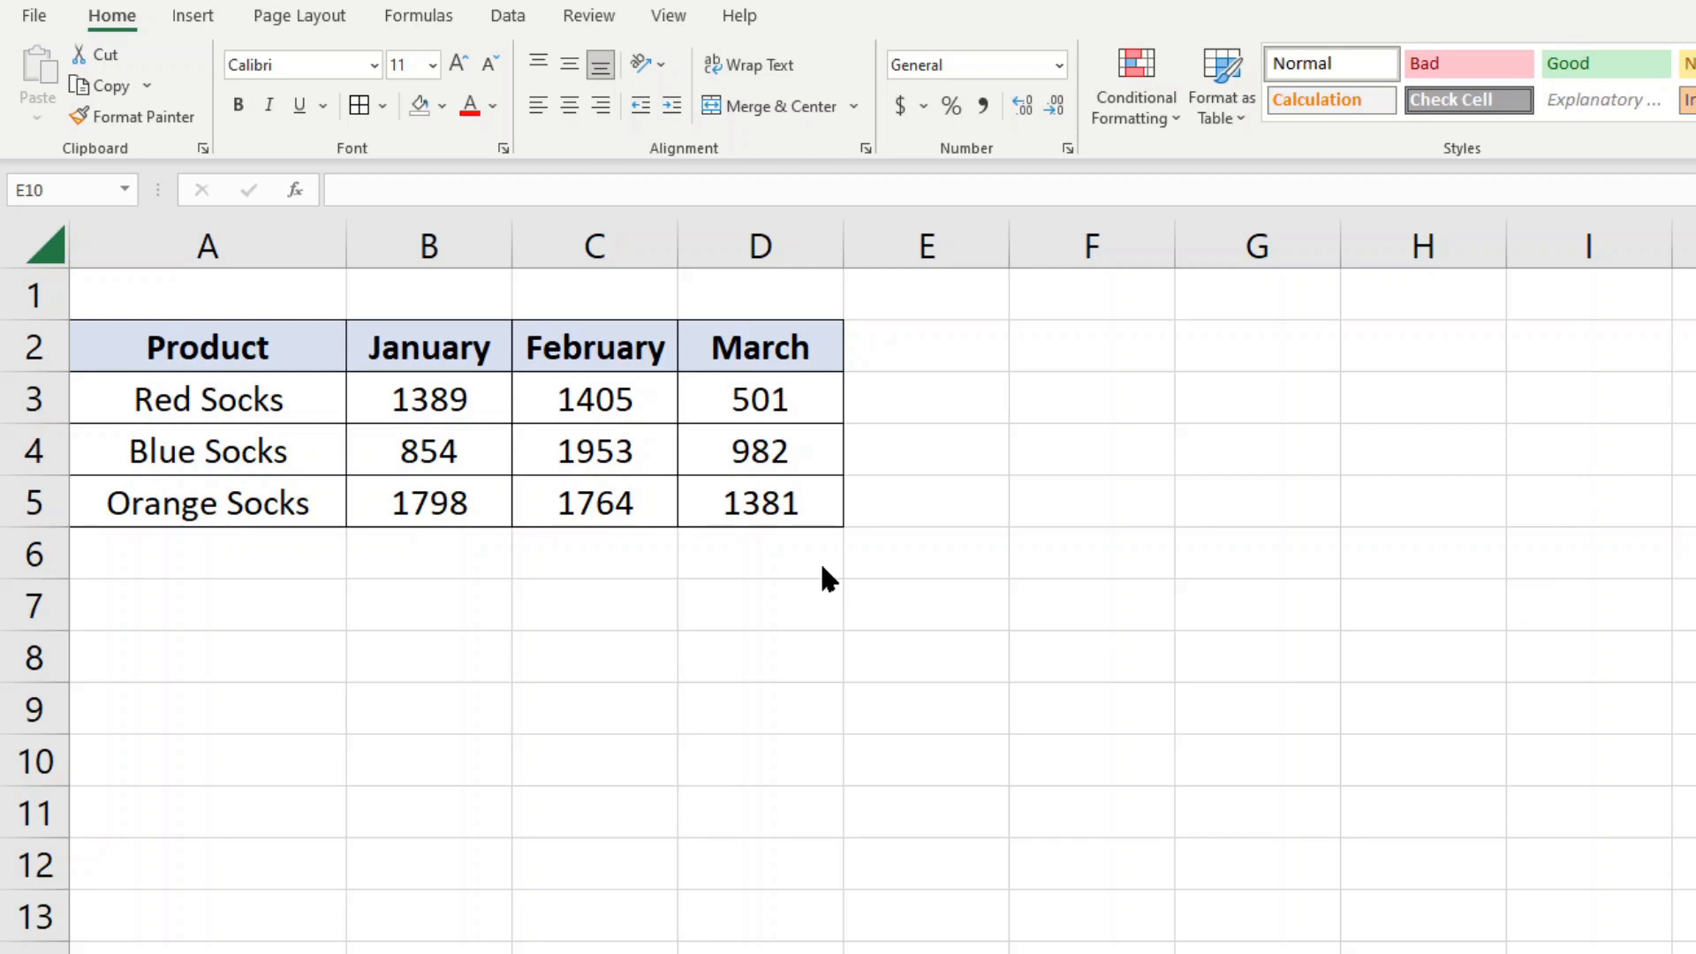
Merge and center cells A1:D1 above the product sales table
{"action": "left_click", "coordinate": [581, 646]}
{"action": "left_click_drag", "start_coordinate": [276, 290], "coordinate": [759, 303]}
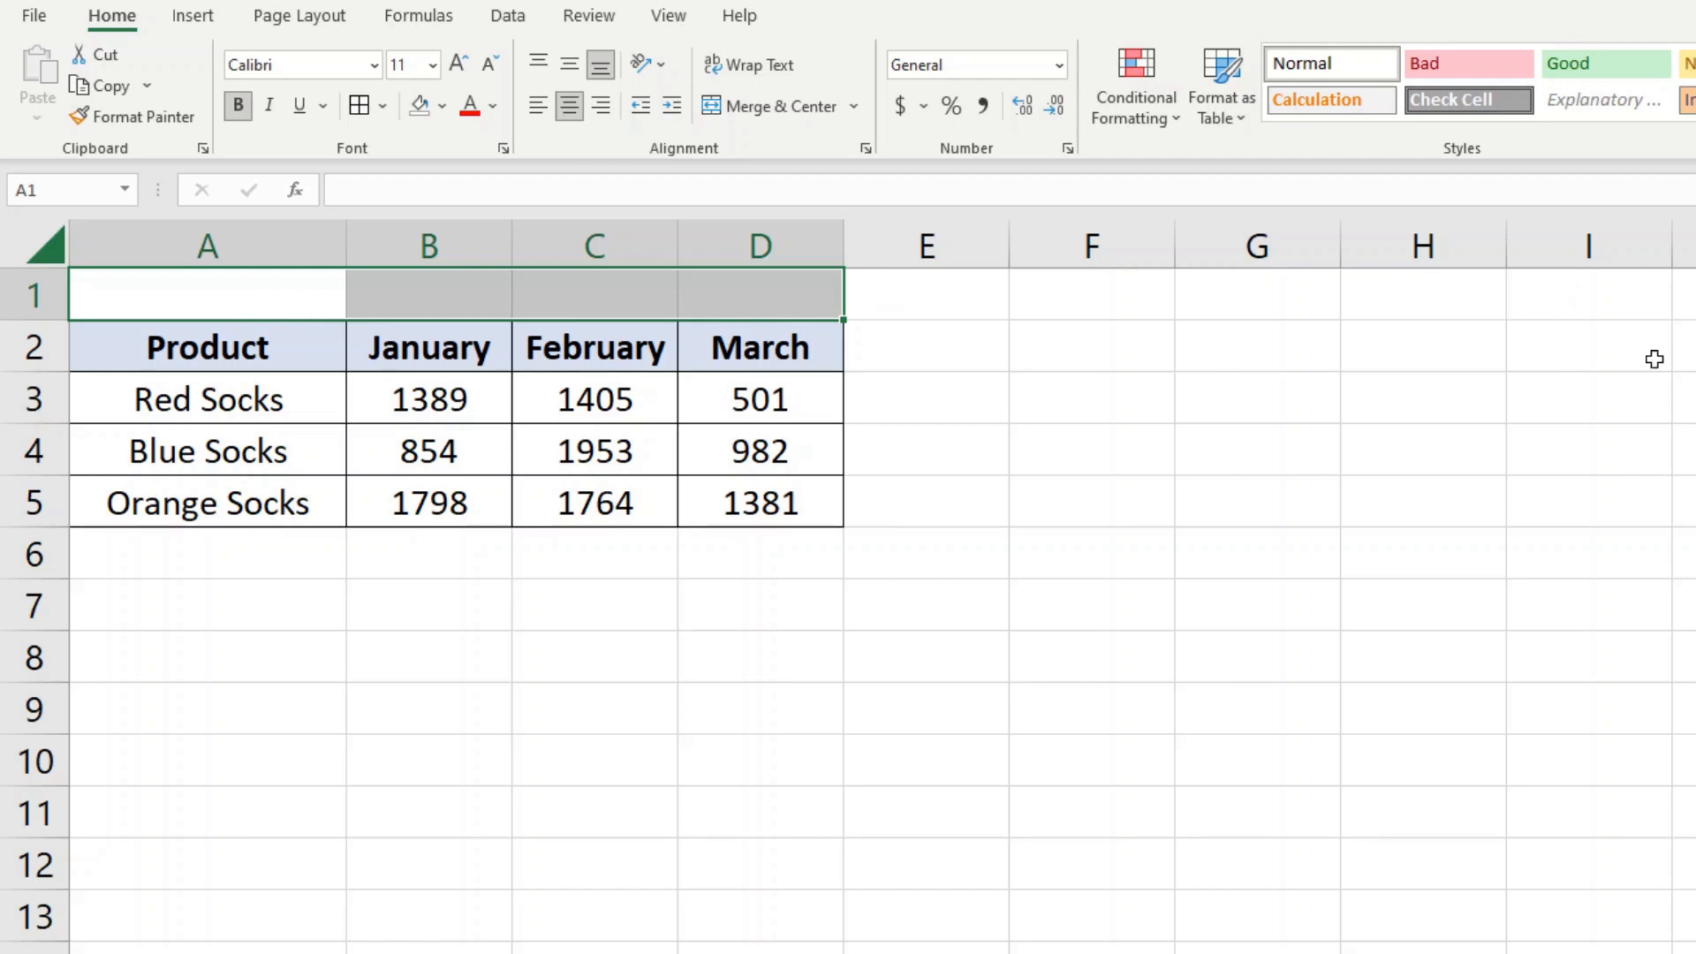
{"action": "left_click", "coordinate": [252, 295]}
{"action": "left_click_drag", "start_coordinate": [253, 295], "coordinate": [771, 299]}
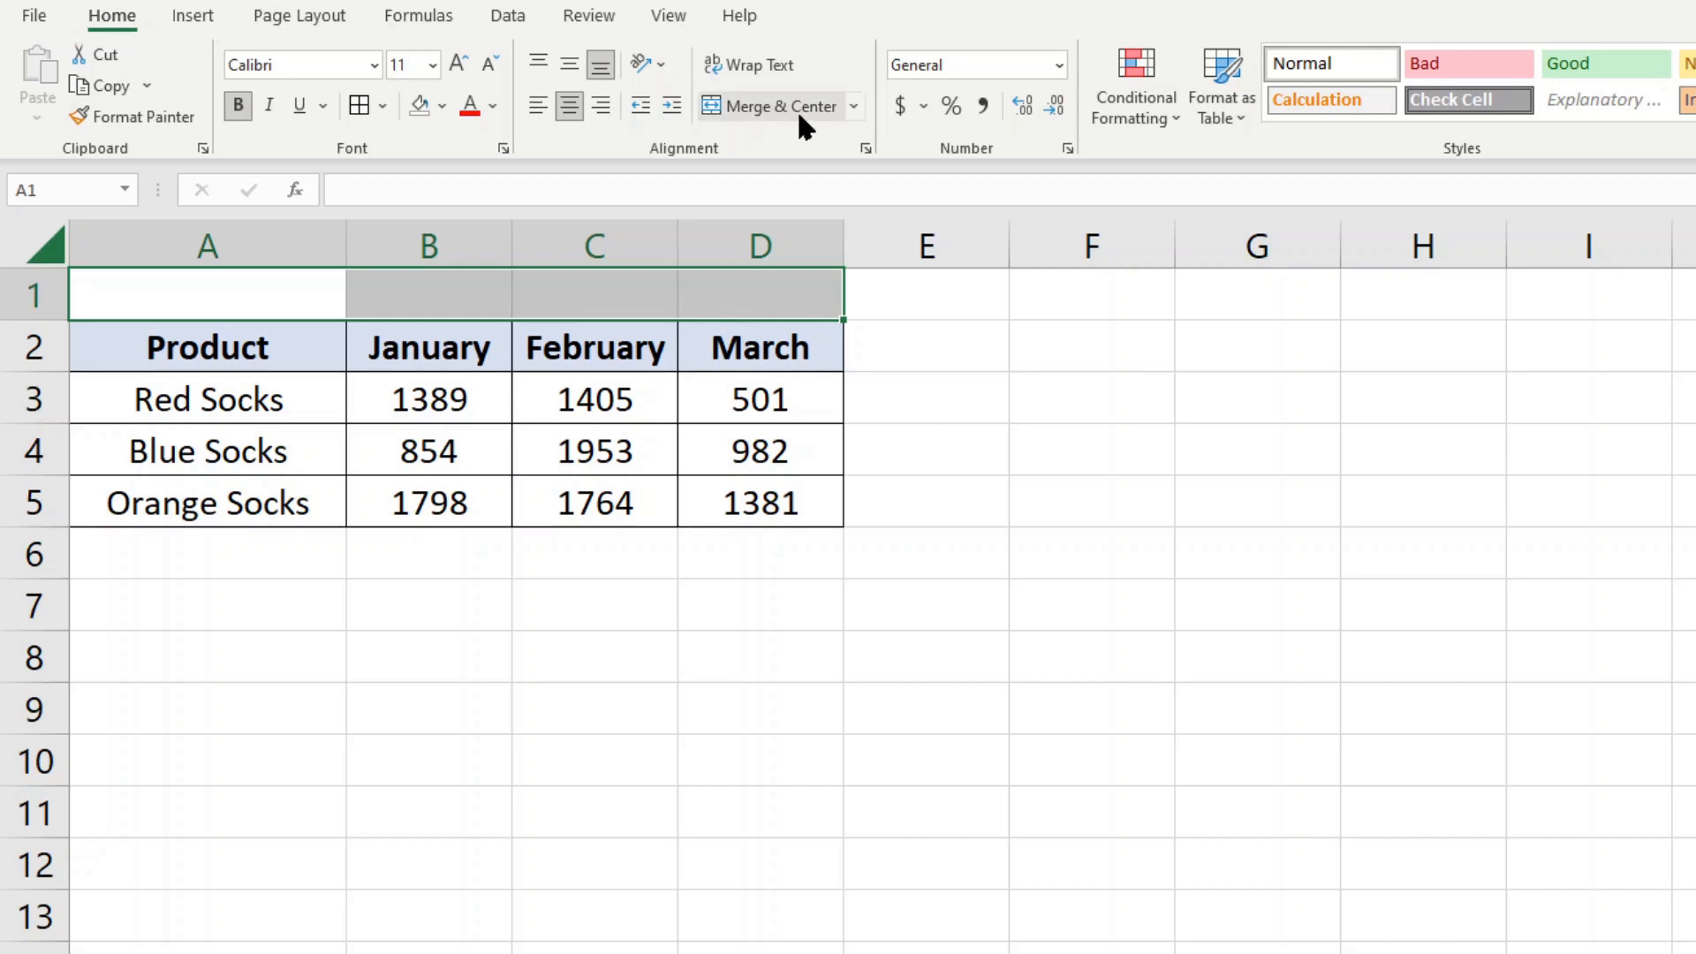
{"action": "left_click", "coordinate": [852, 108]}
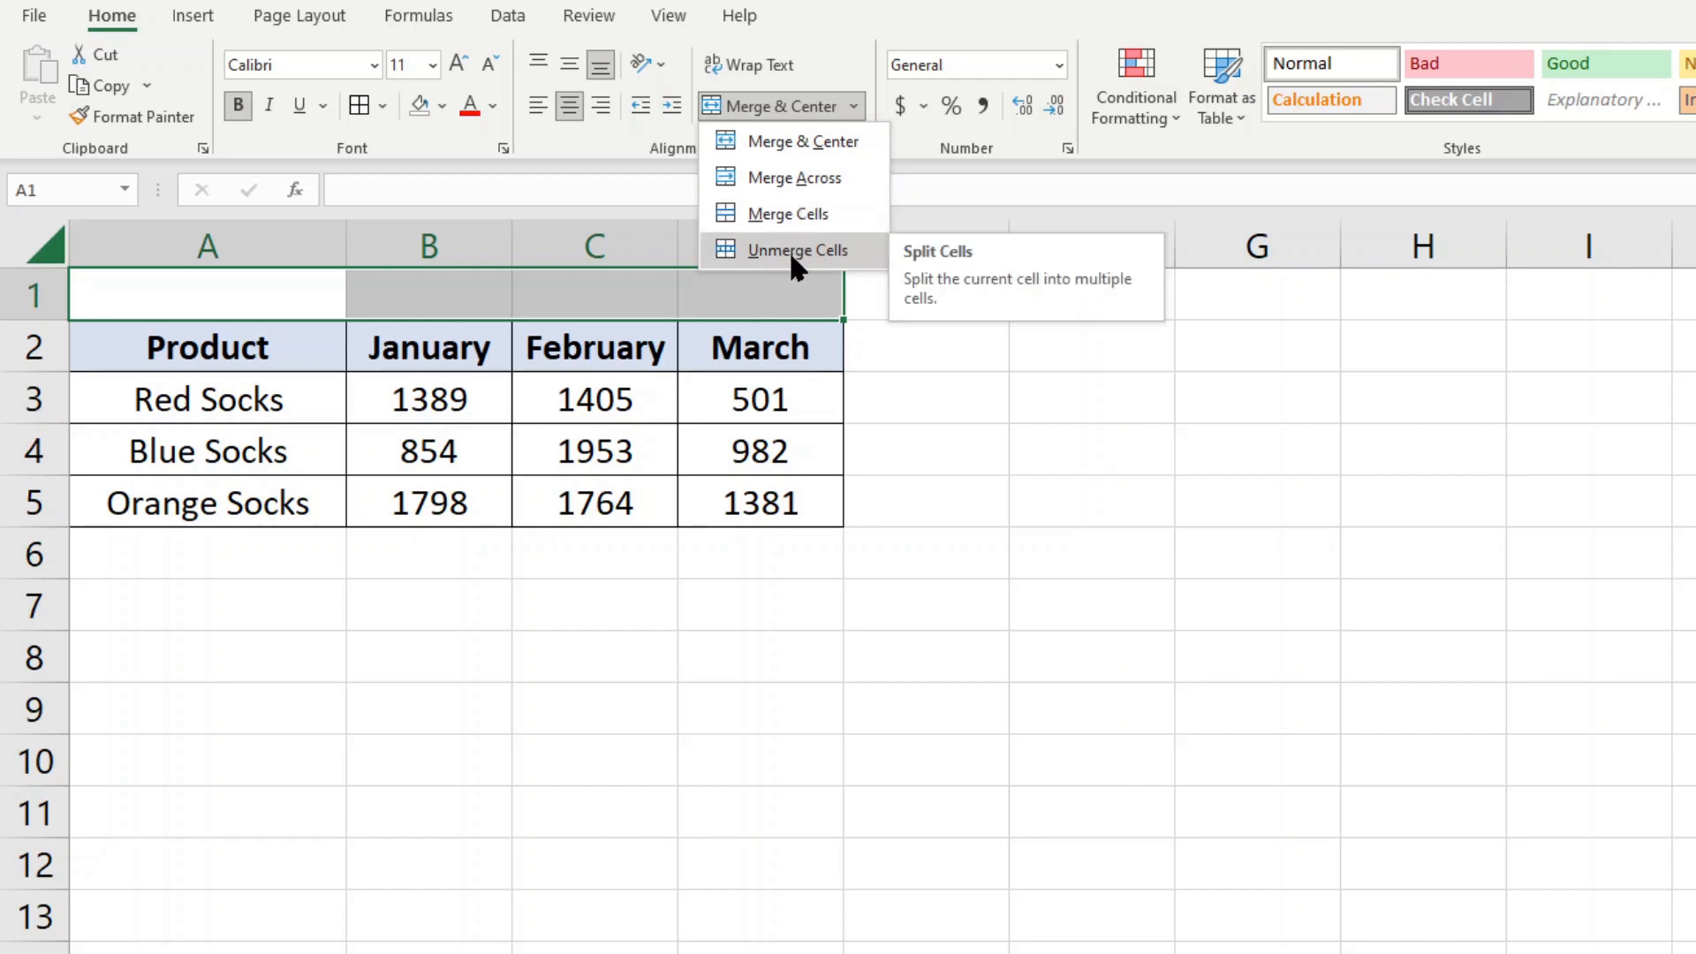
{"action": "left_click", "coordinate": [788, 142]}
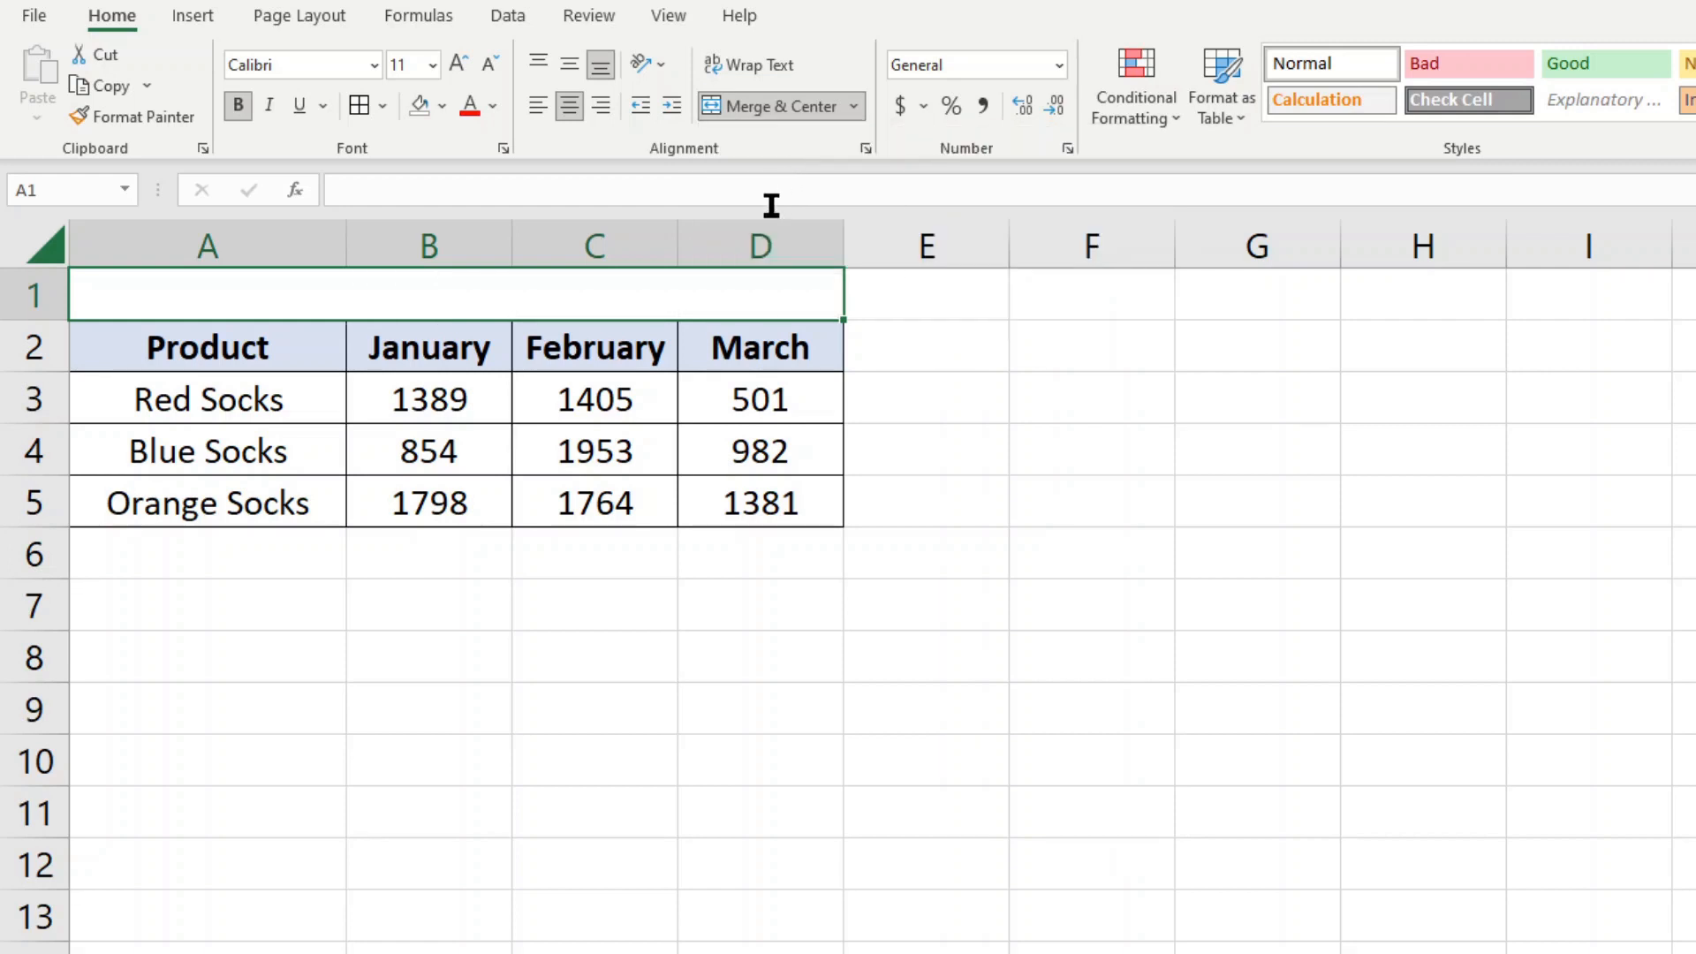
Enter the title "Monthly Sales by Color" in the merged cell above the table
{"action": "double_click", "coordinate": [505, 297]}
{"action": "type", "text": "Mon"}
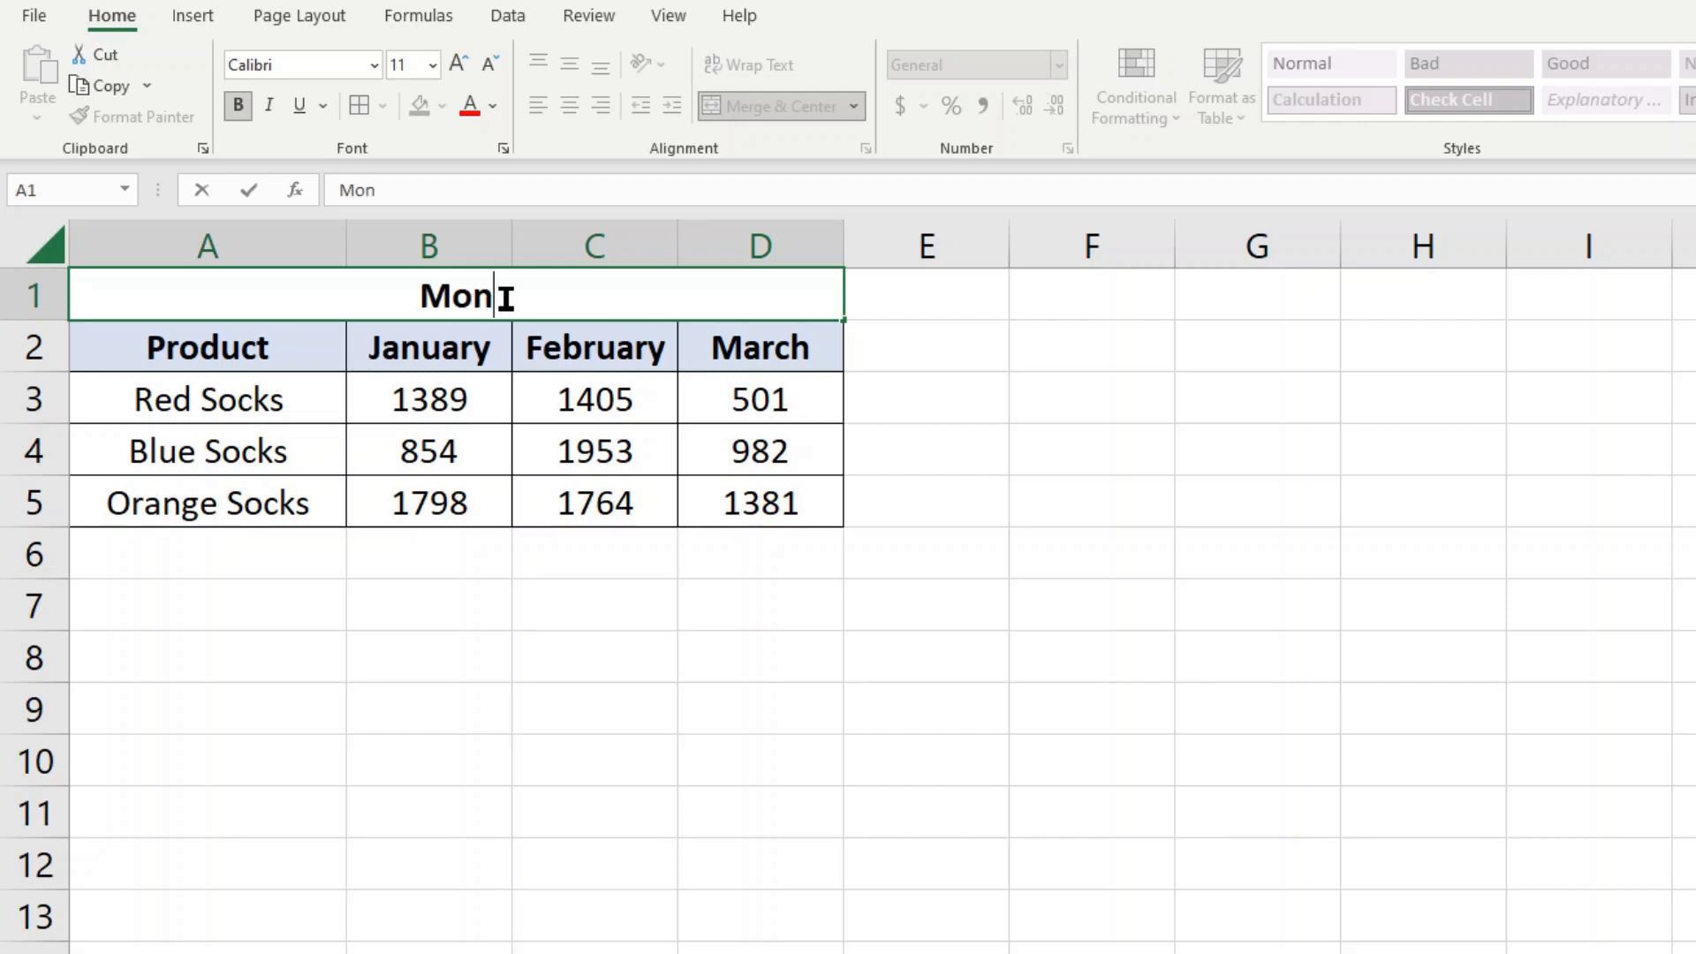
{"action": "type", "text": "thly Sales by Color"}
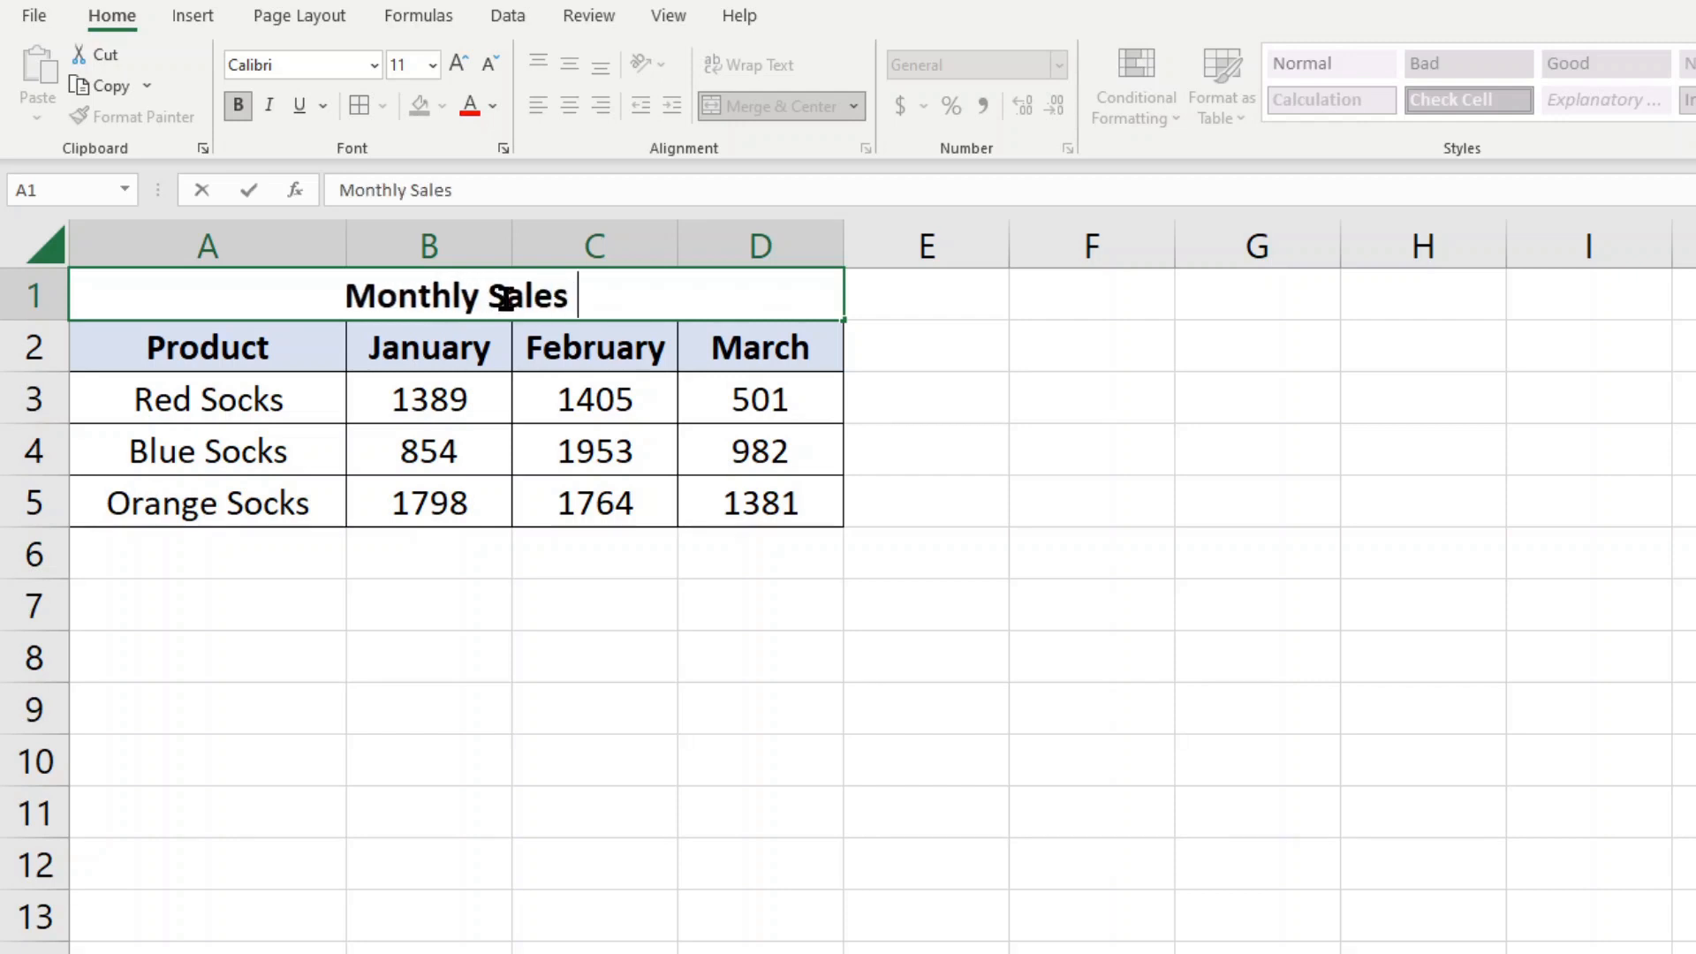
{"action": "left_click", "coordinate": [442, 654]}
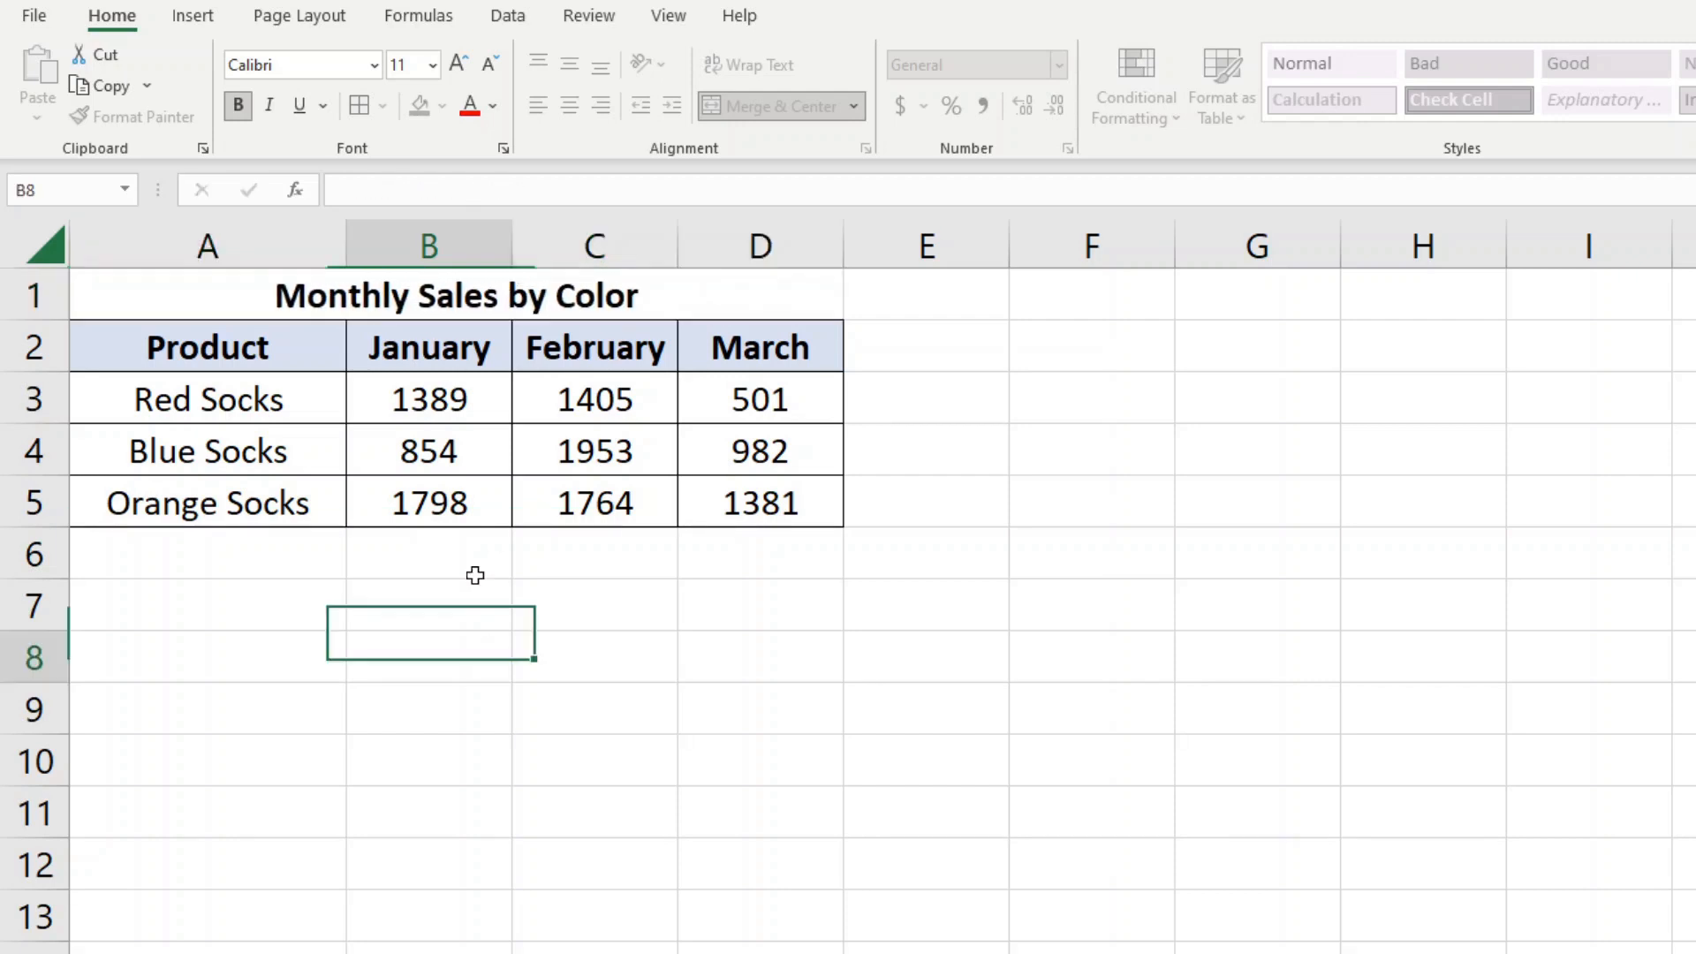
Fill the merged title cell with the lightest gold theme color
{"action": "left_click", "coordinate": [354, 296]}
{"action": "left_click", "coordinate": [442, 105]}
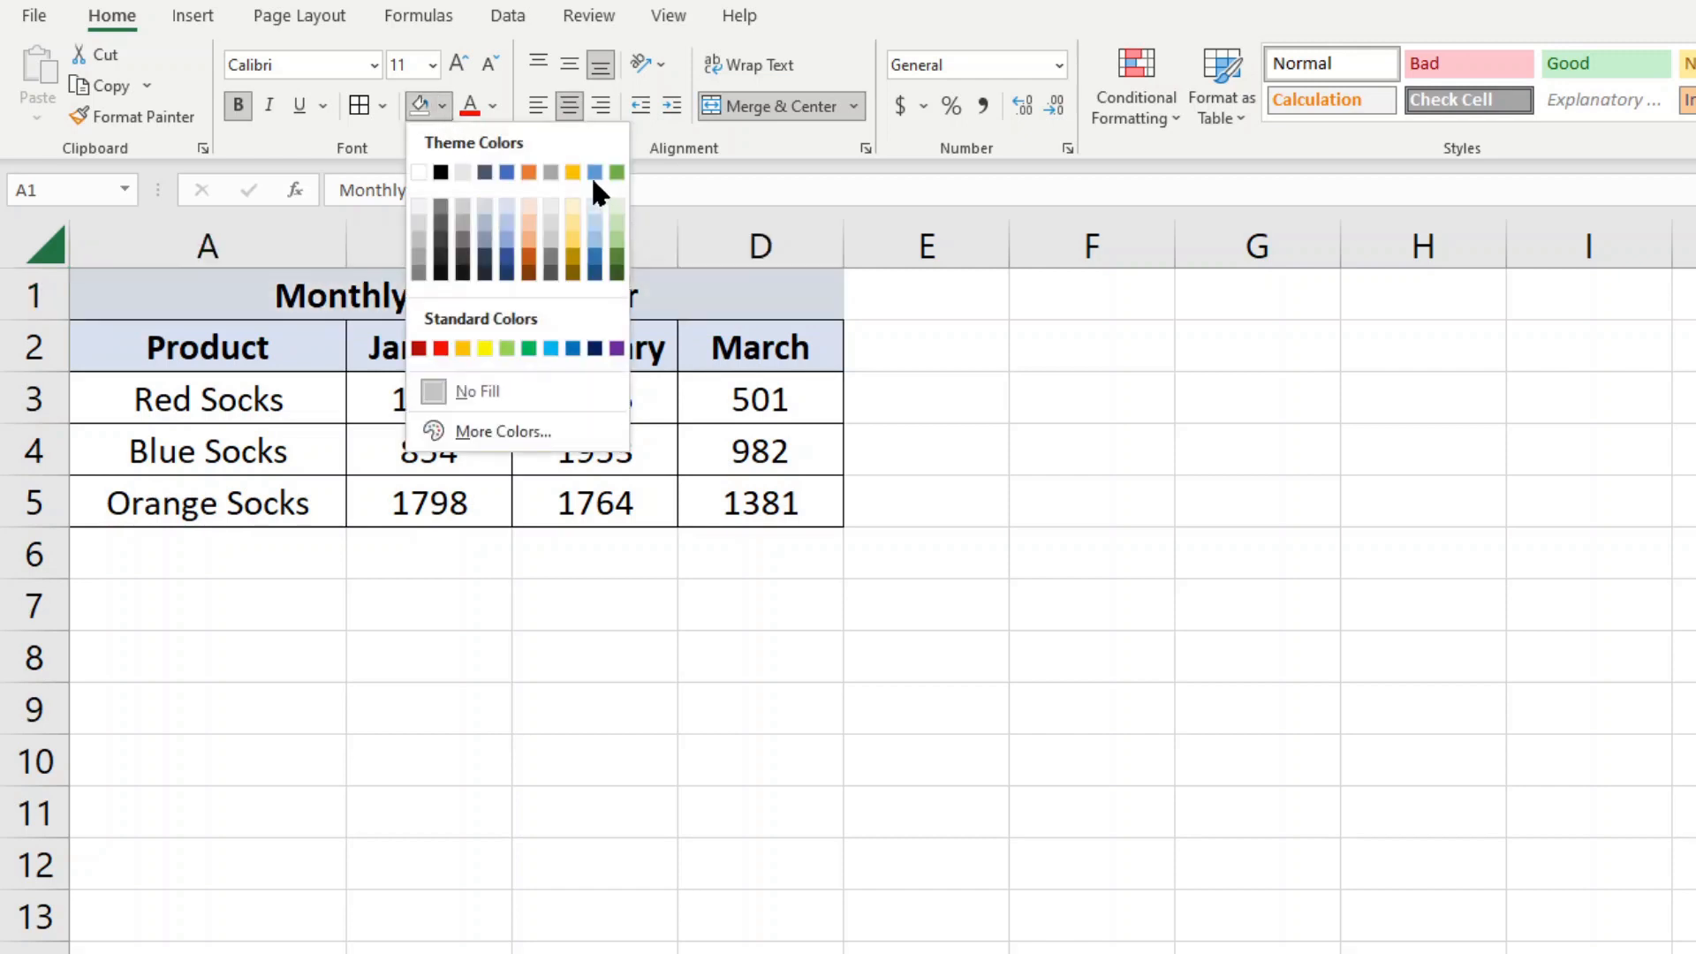
{"action": "left_click", "coordinate": [571, 206]}
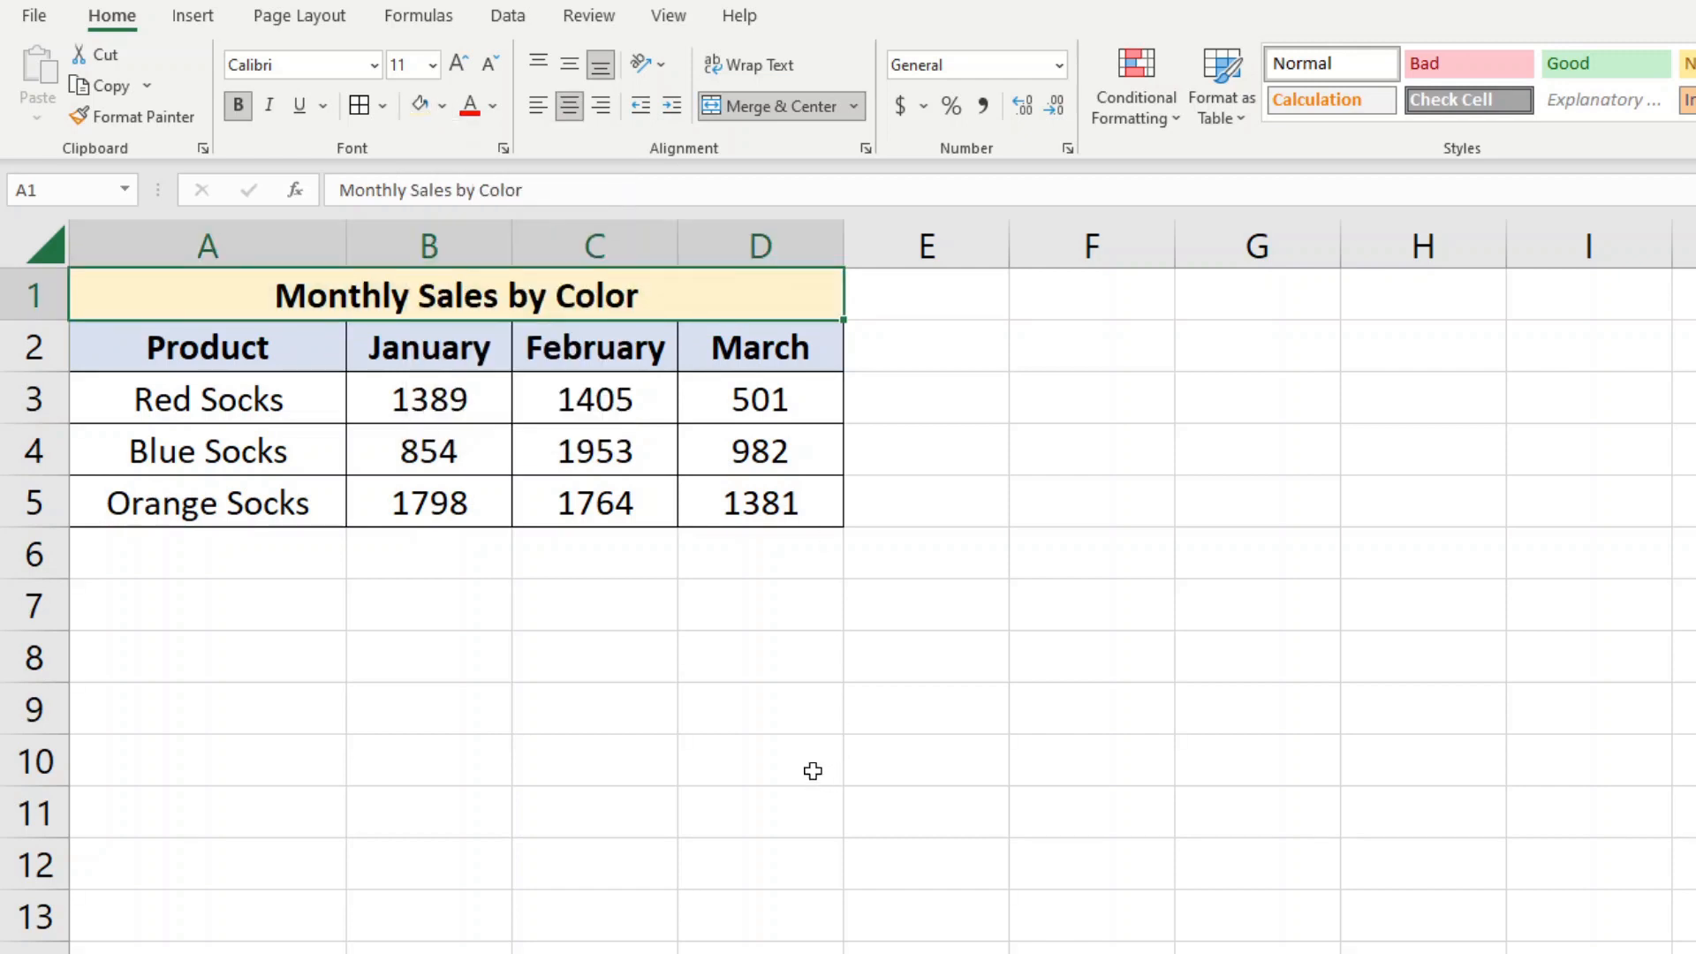
{"action": "left_click", "coordinate": [712, 692]}
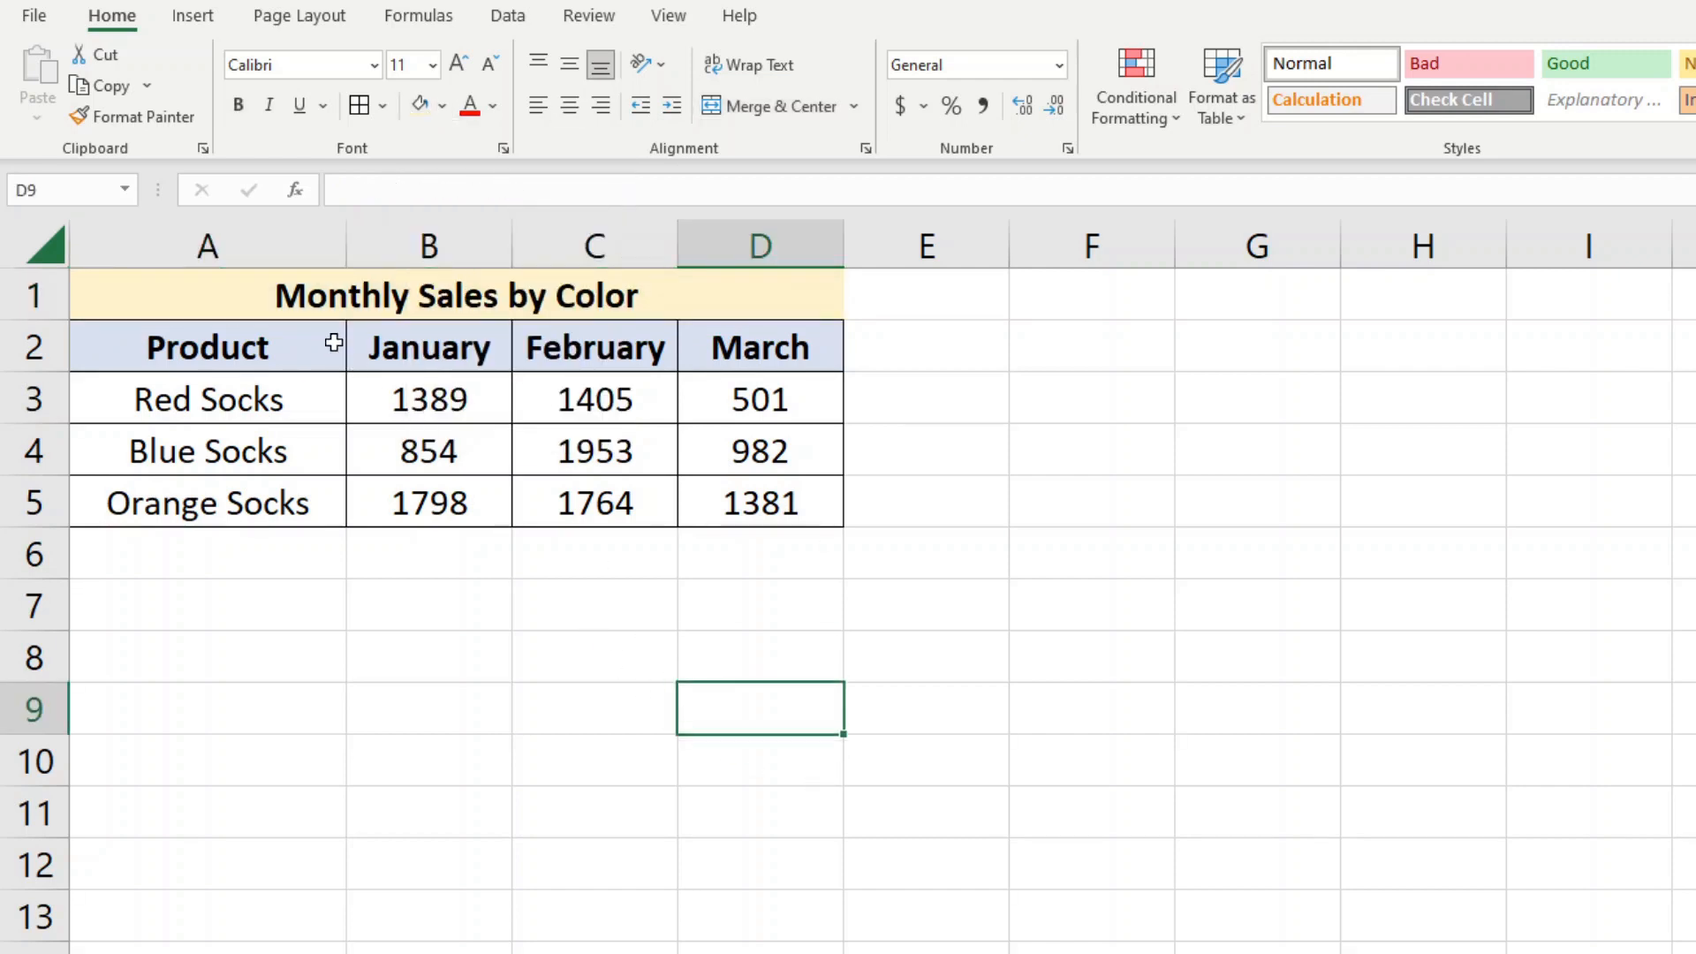
Unmerge the title cell in row 1 back into separate cells A1:D1
{"action": "left_click", "coordinate": [254, 290]}
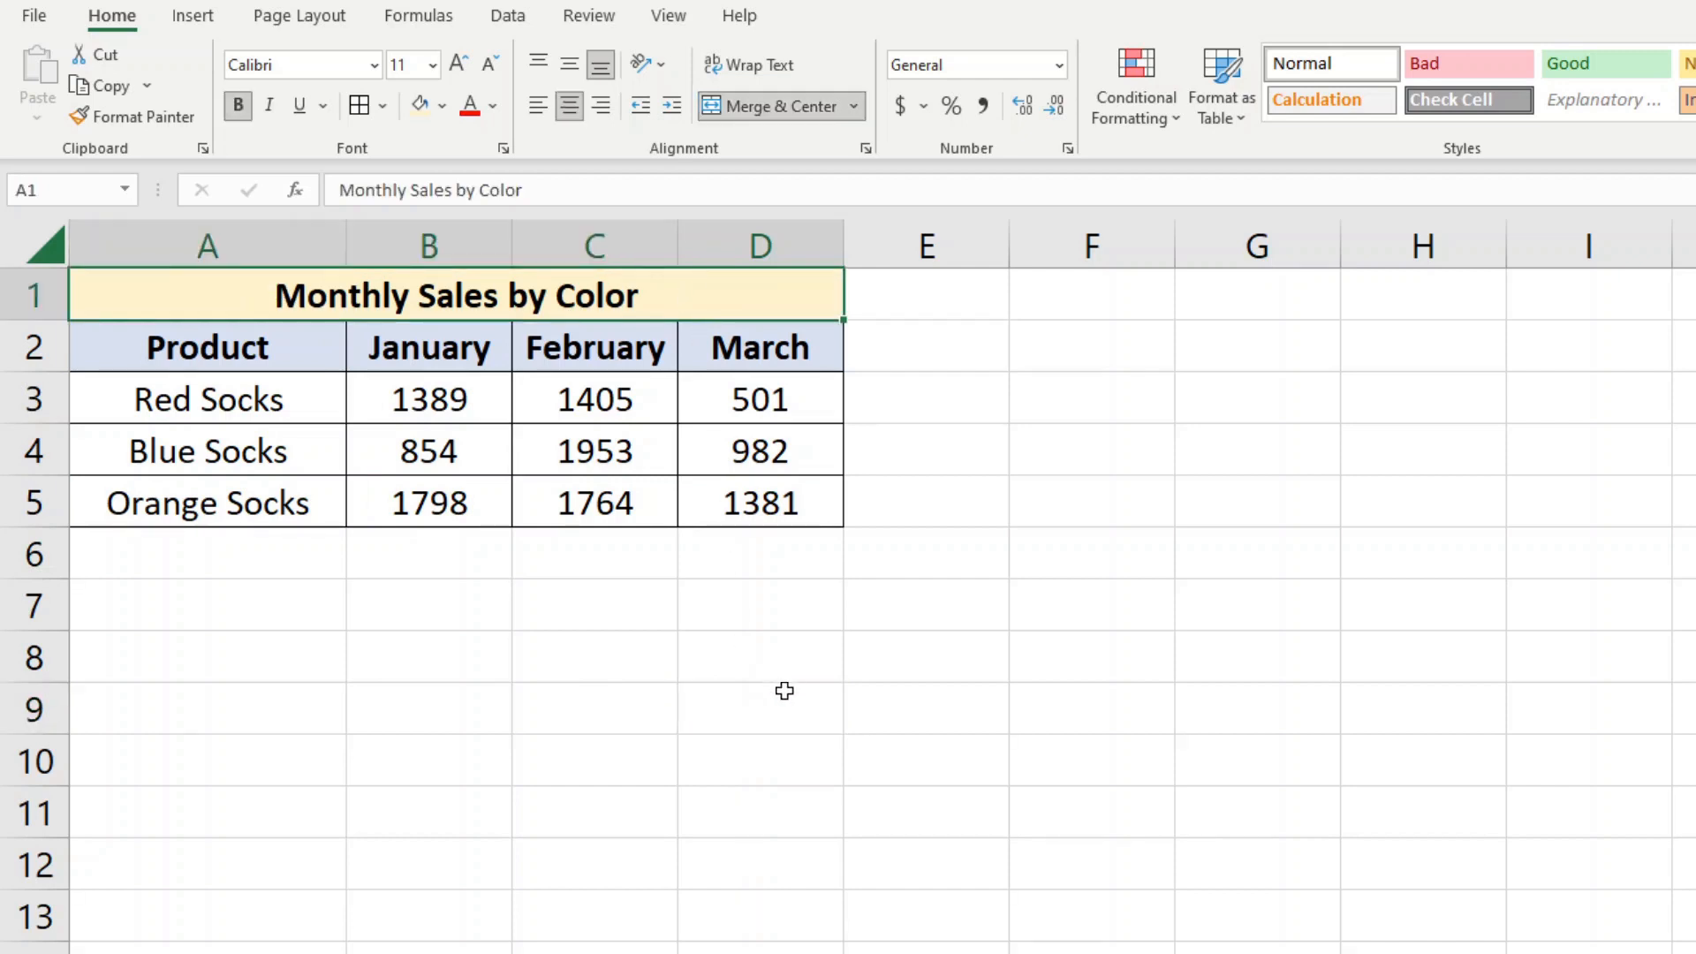
{"action": "left_click", "coordinate": [854, 106]}
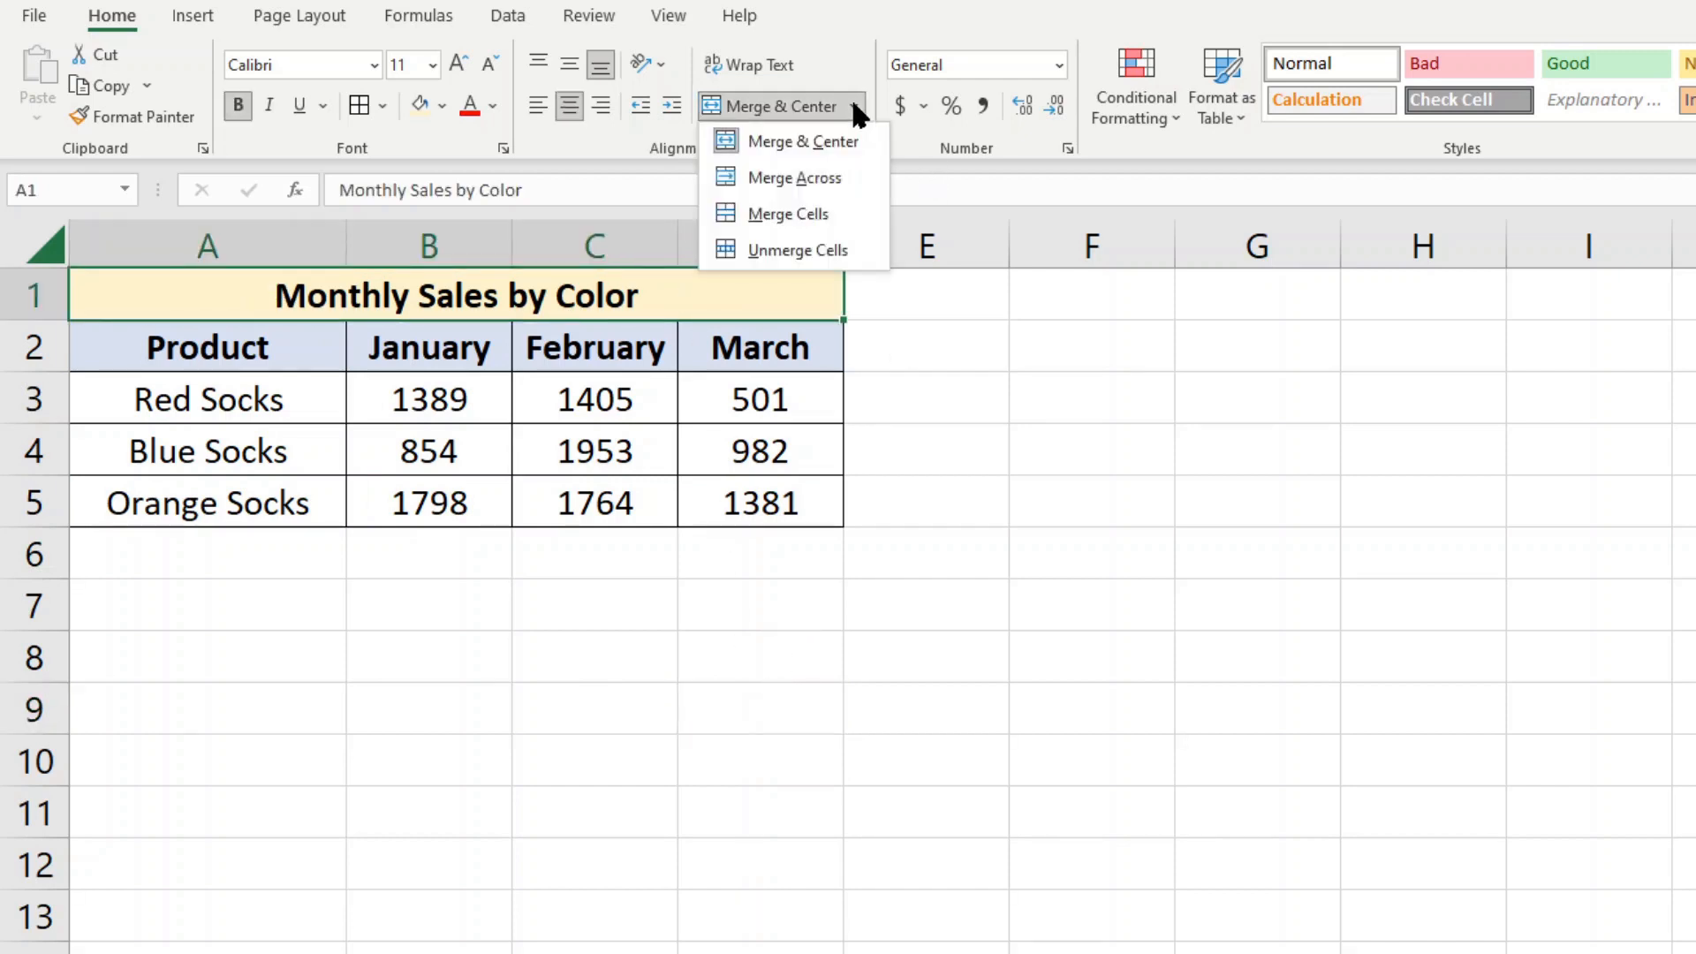
{"action": "left_click", "coordinate": [815, 248]}
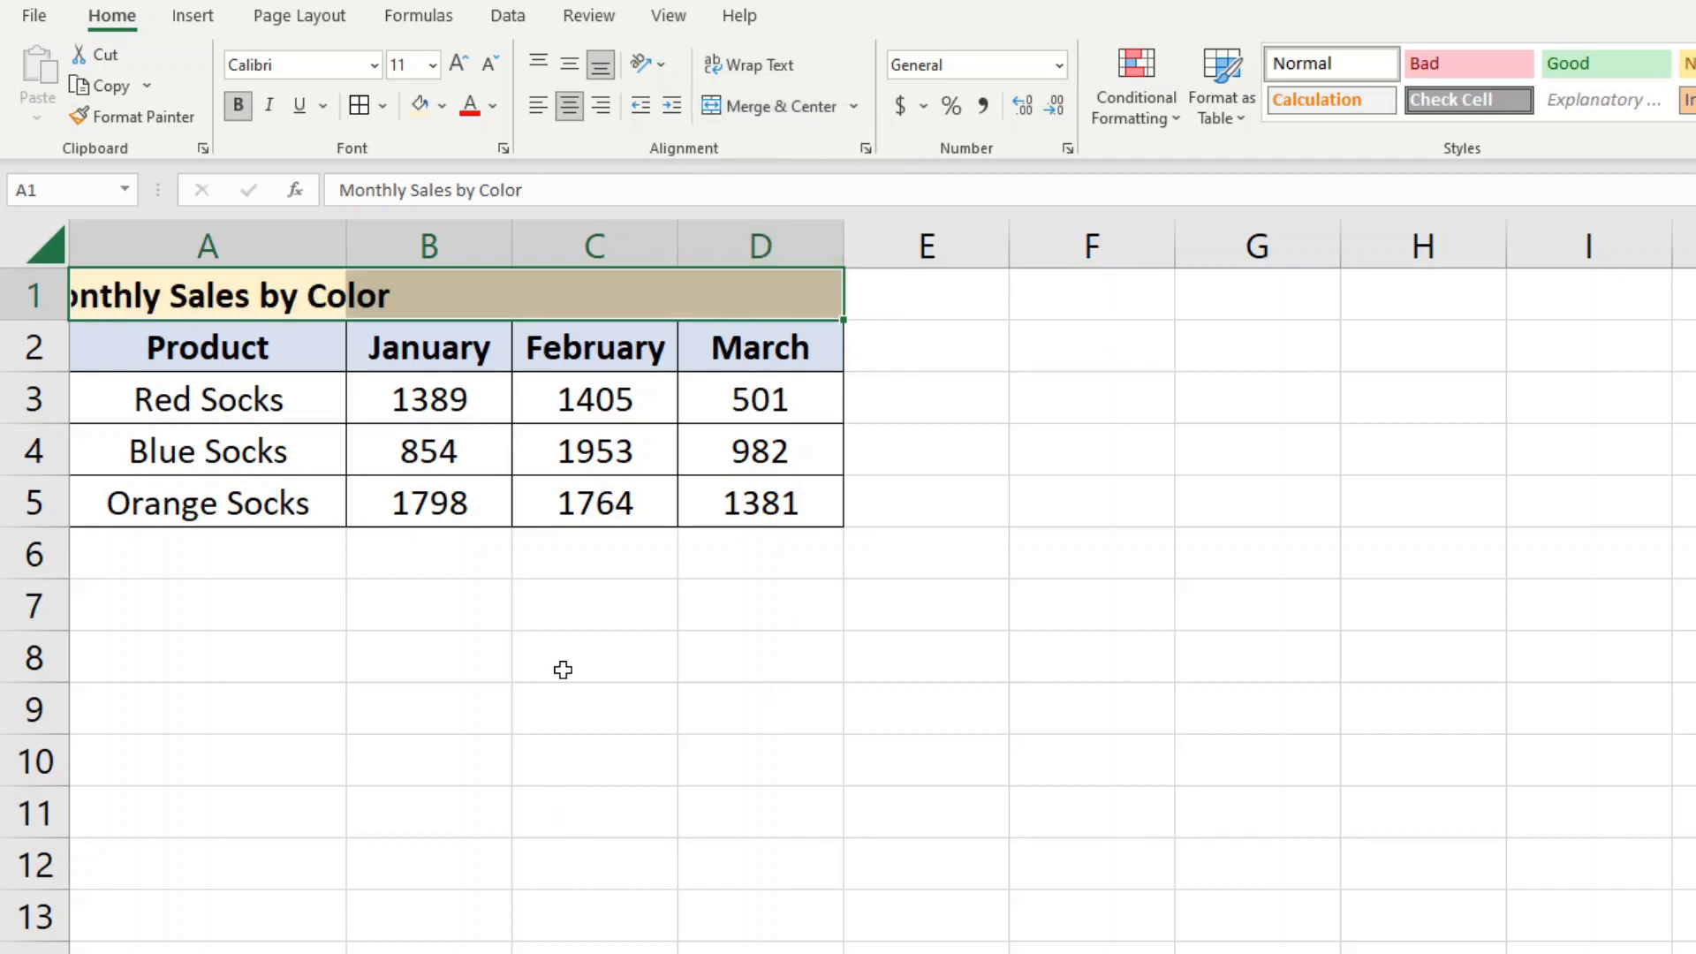
{"action": "left_click", "coordinate": [500, 657]}
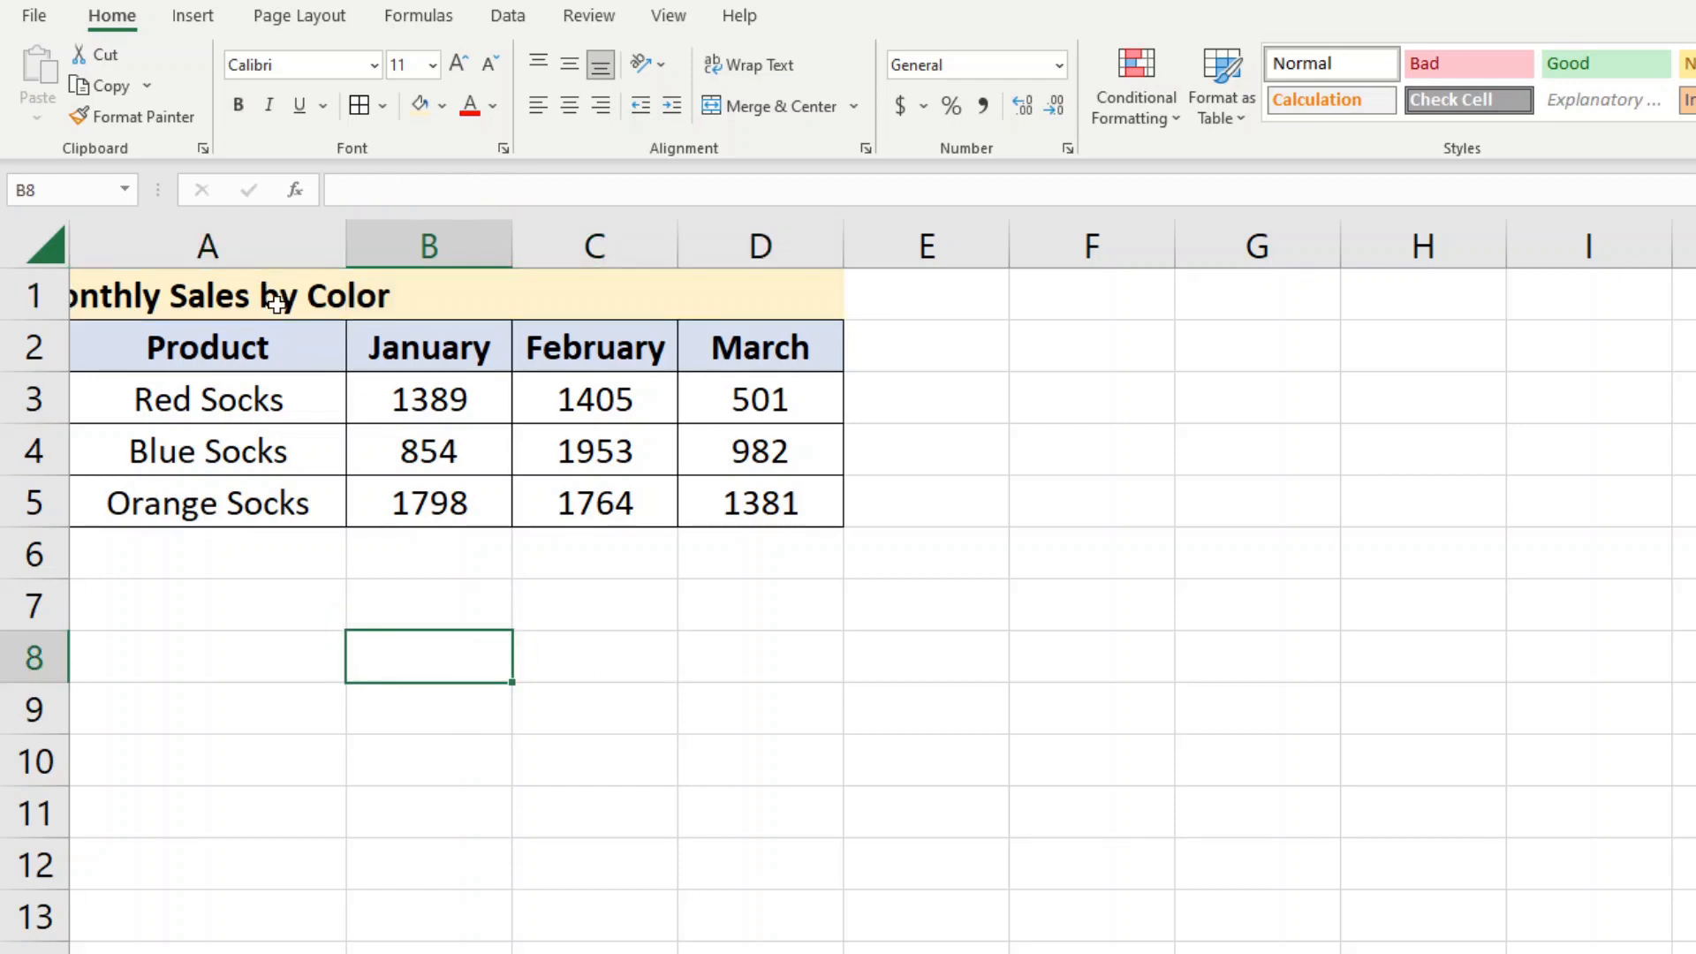
Merge and center the title across cells A1:D1 again
{"action": "left_click_drag", "start_coordinate": [234, 284], "coordinate": [775, 300]}
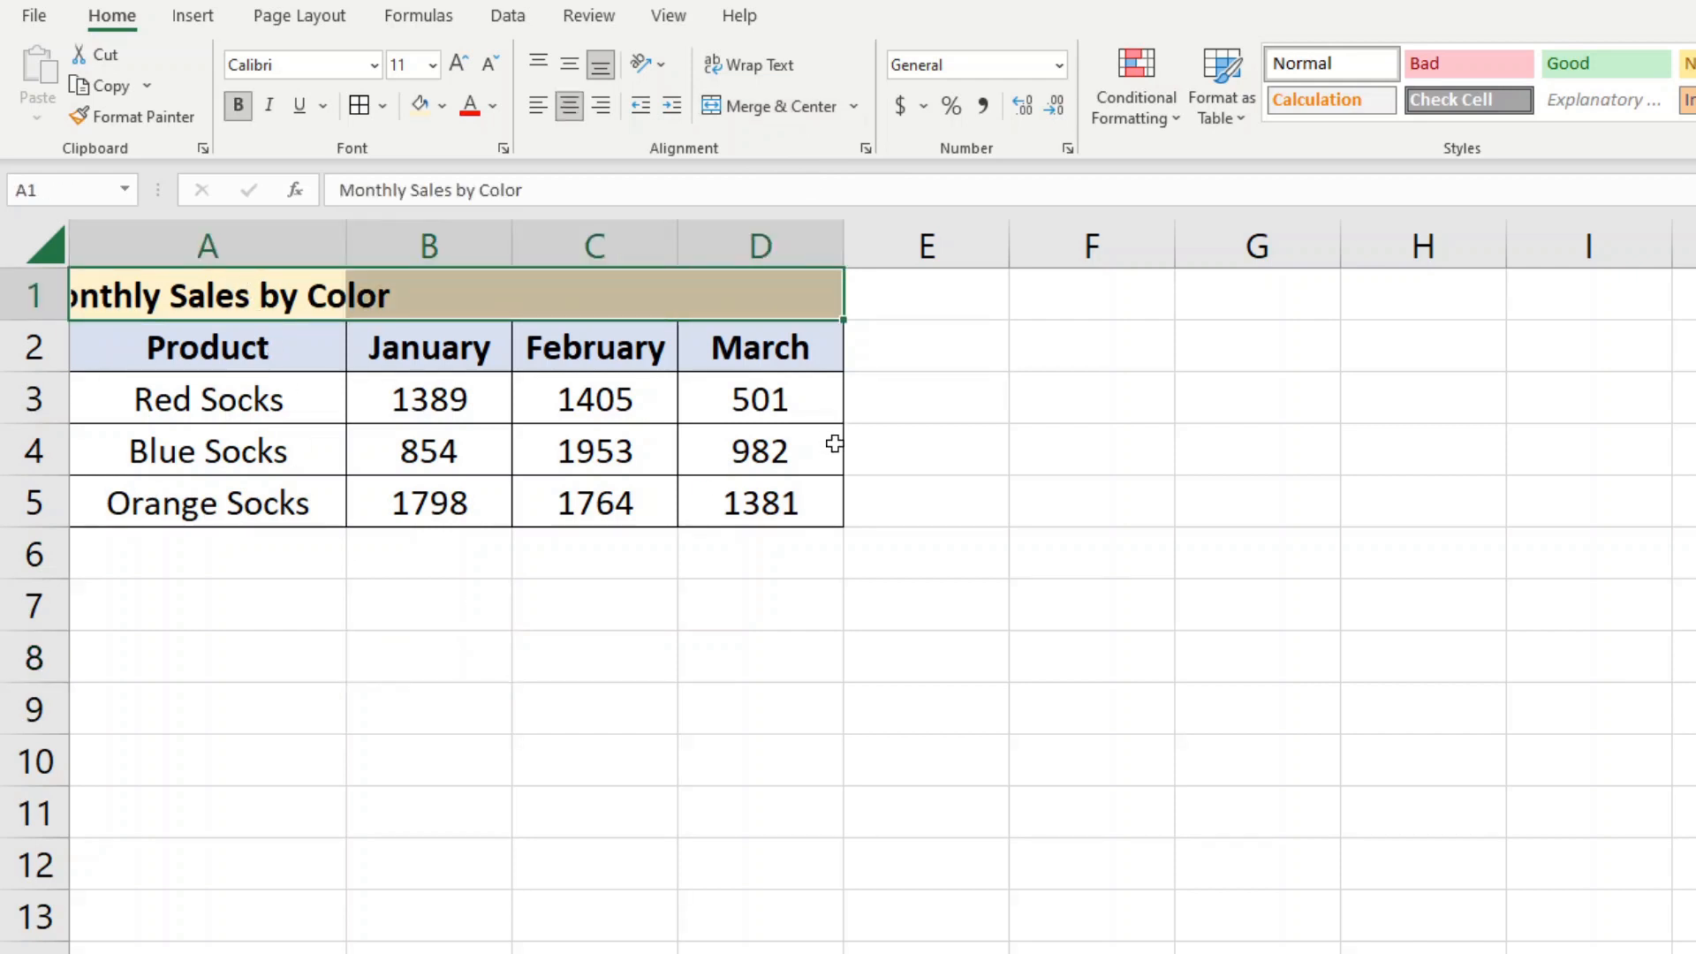
{"action": "key", "text": "alt"}
{"action": "key", "text": "h"}
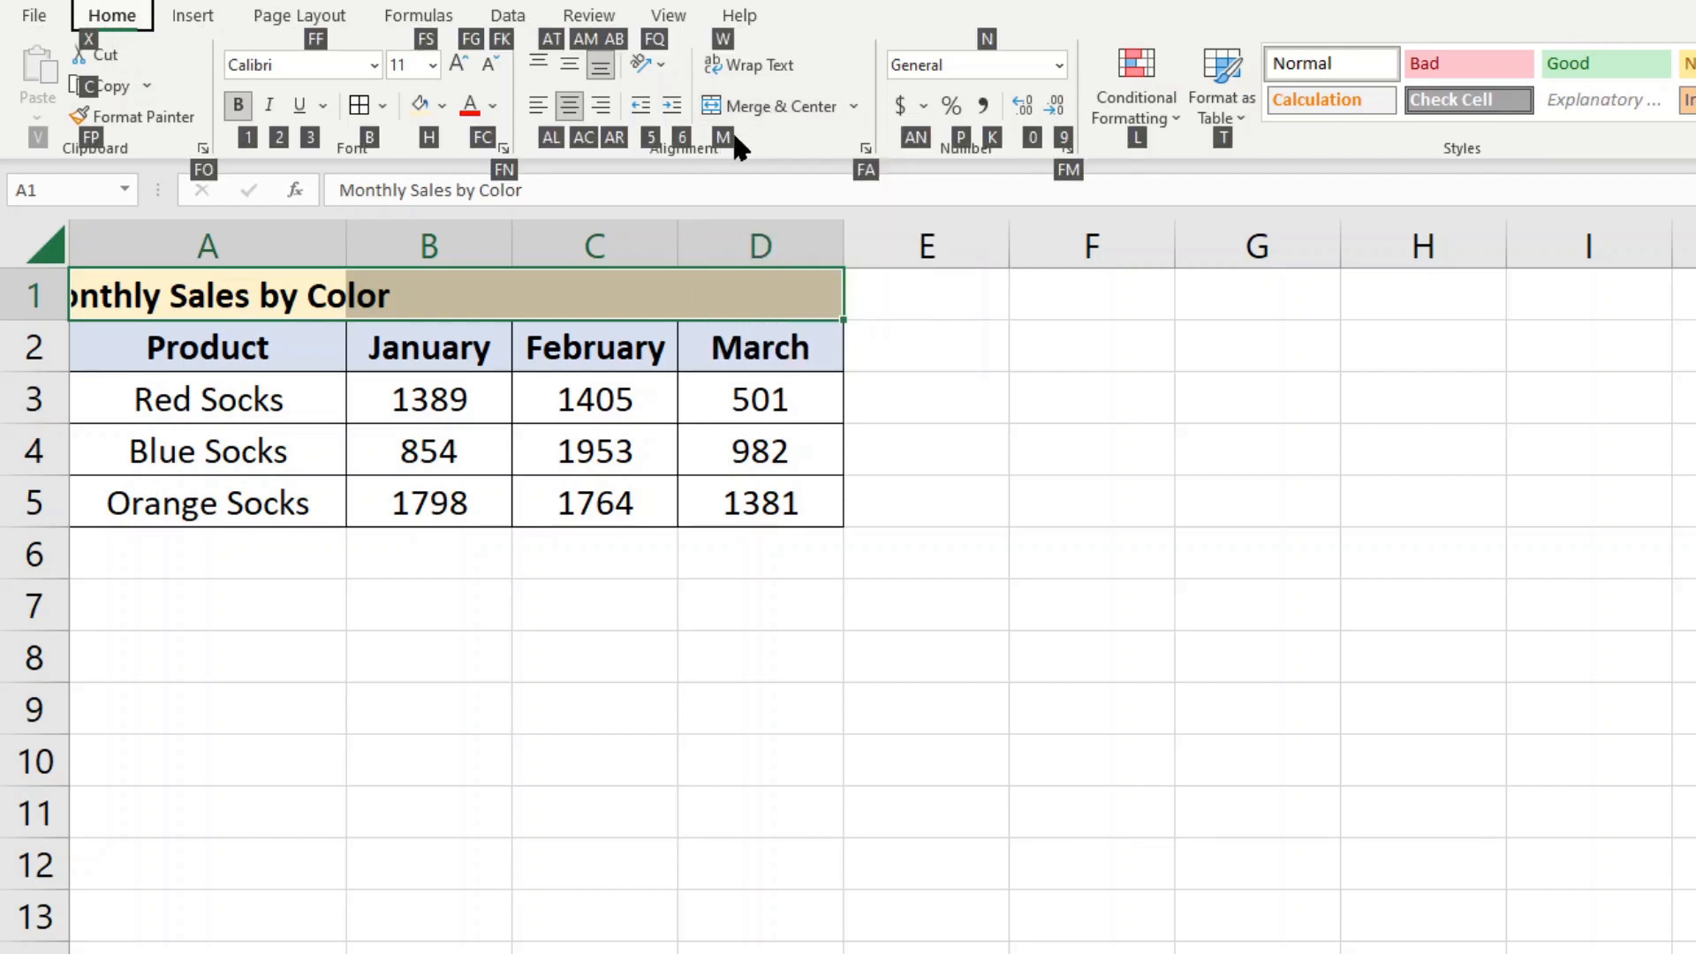
{"action": "key", "text": "m"}
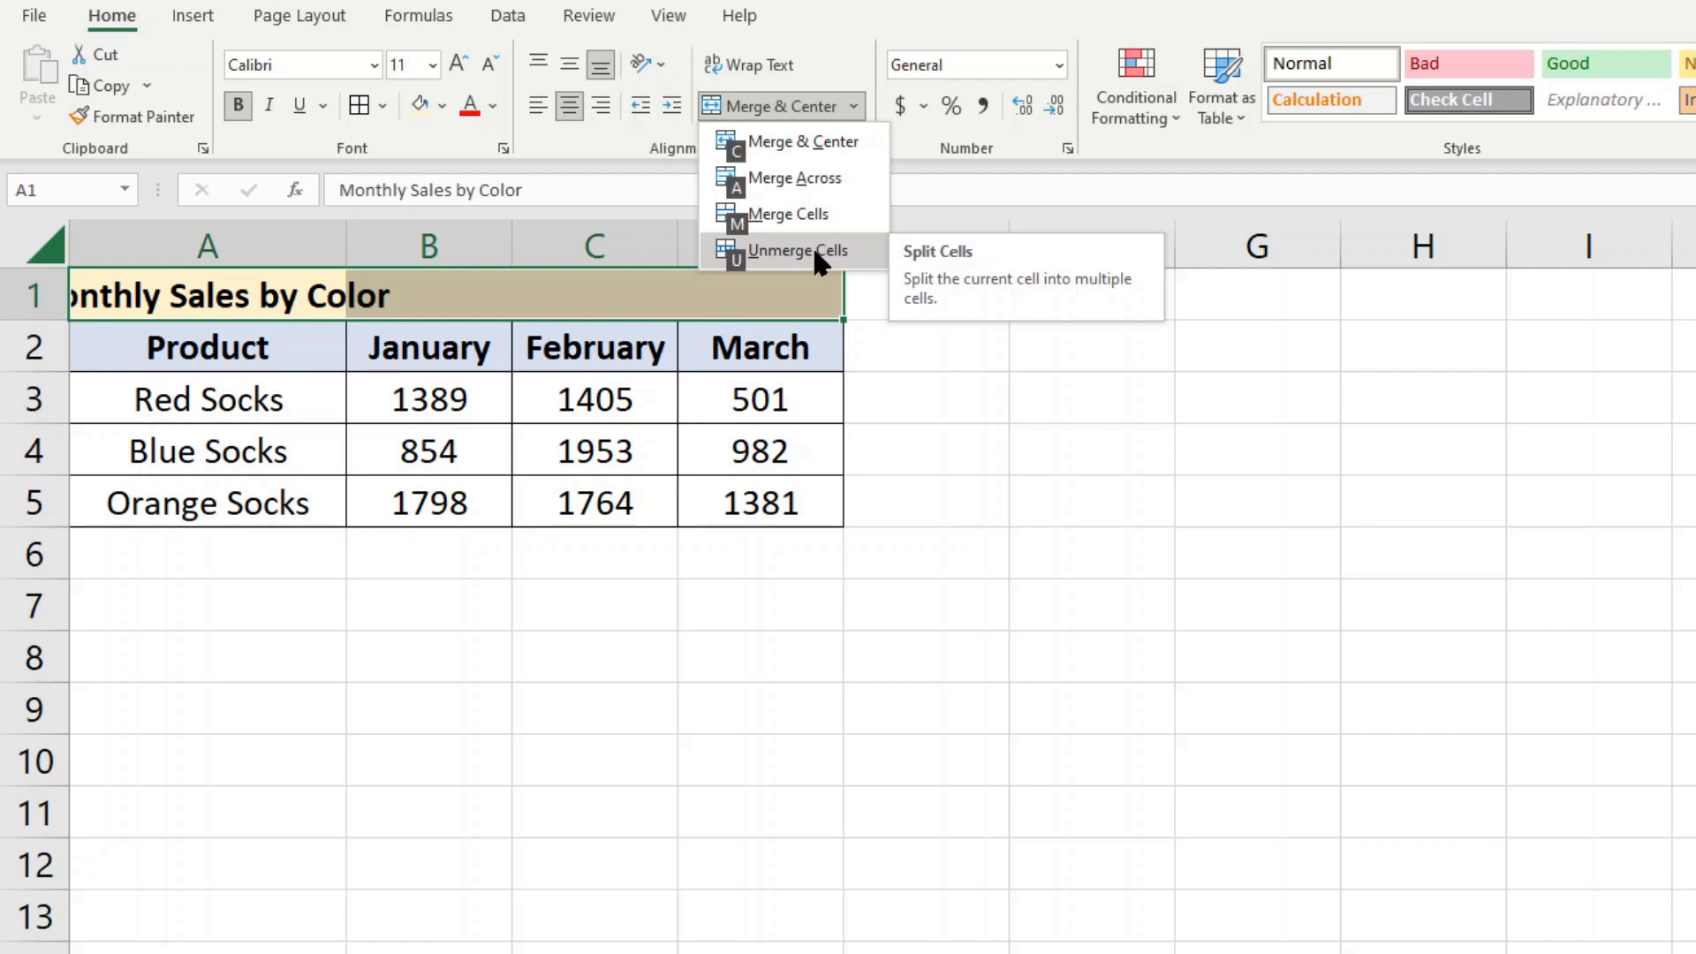
{"action": "key", "text": "Escape"}
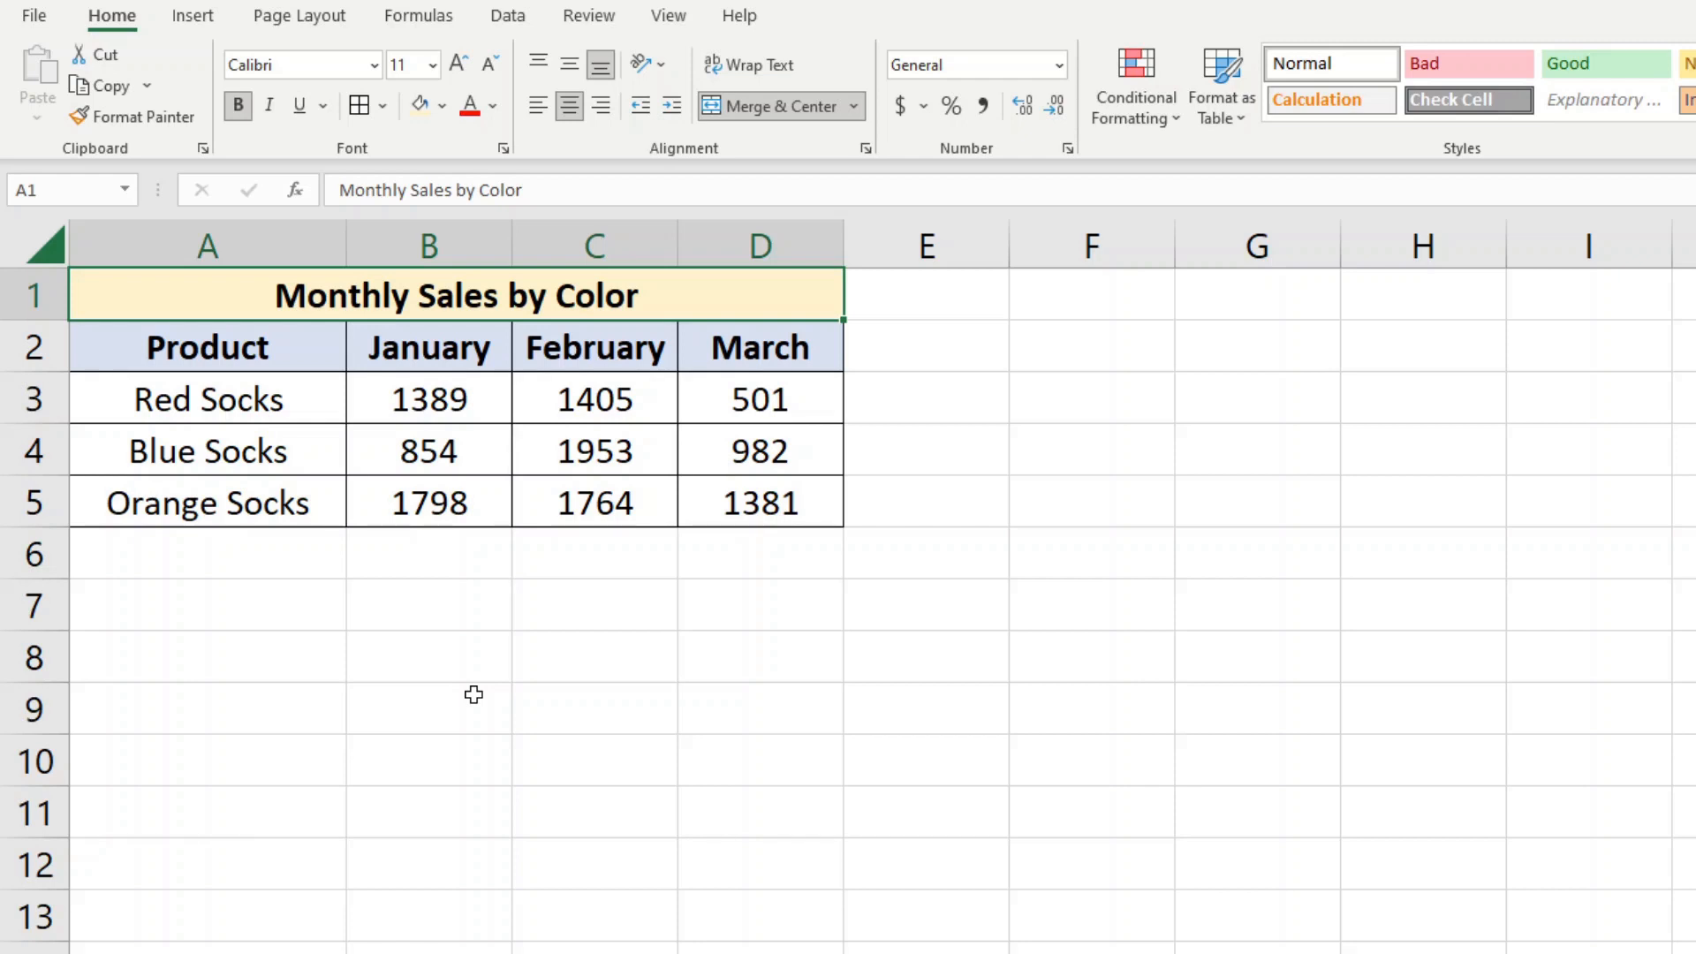
Enter "Banana" in cell A7 and "Apples" in cell B7
{"action": "left_click", "coordinate": [239, 604]}
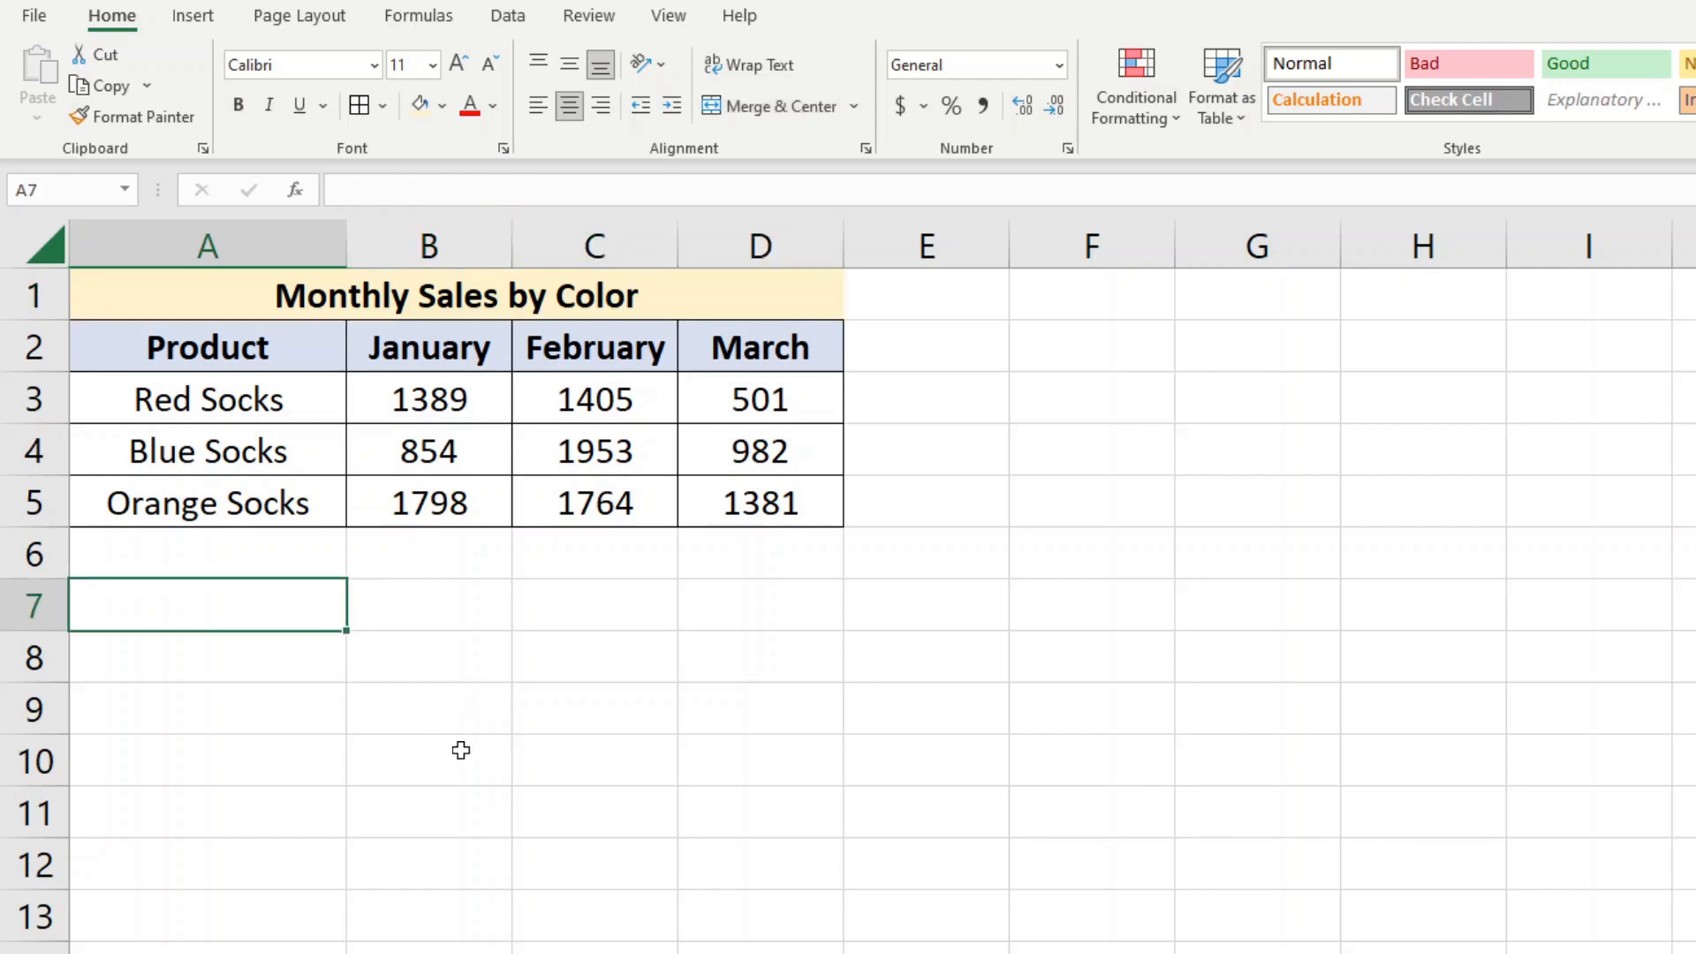
{"action": "type", "text": "Banana"}
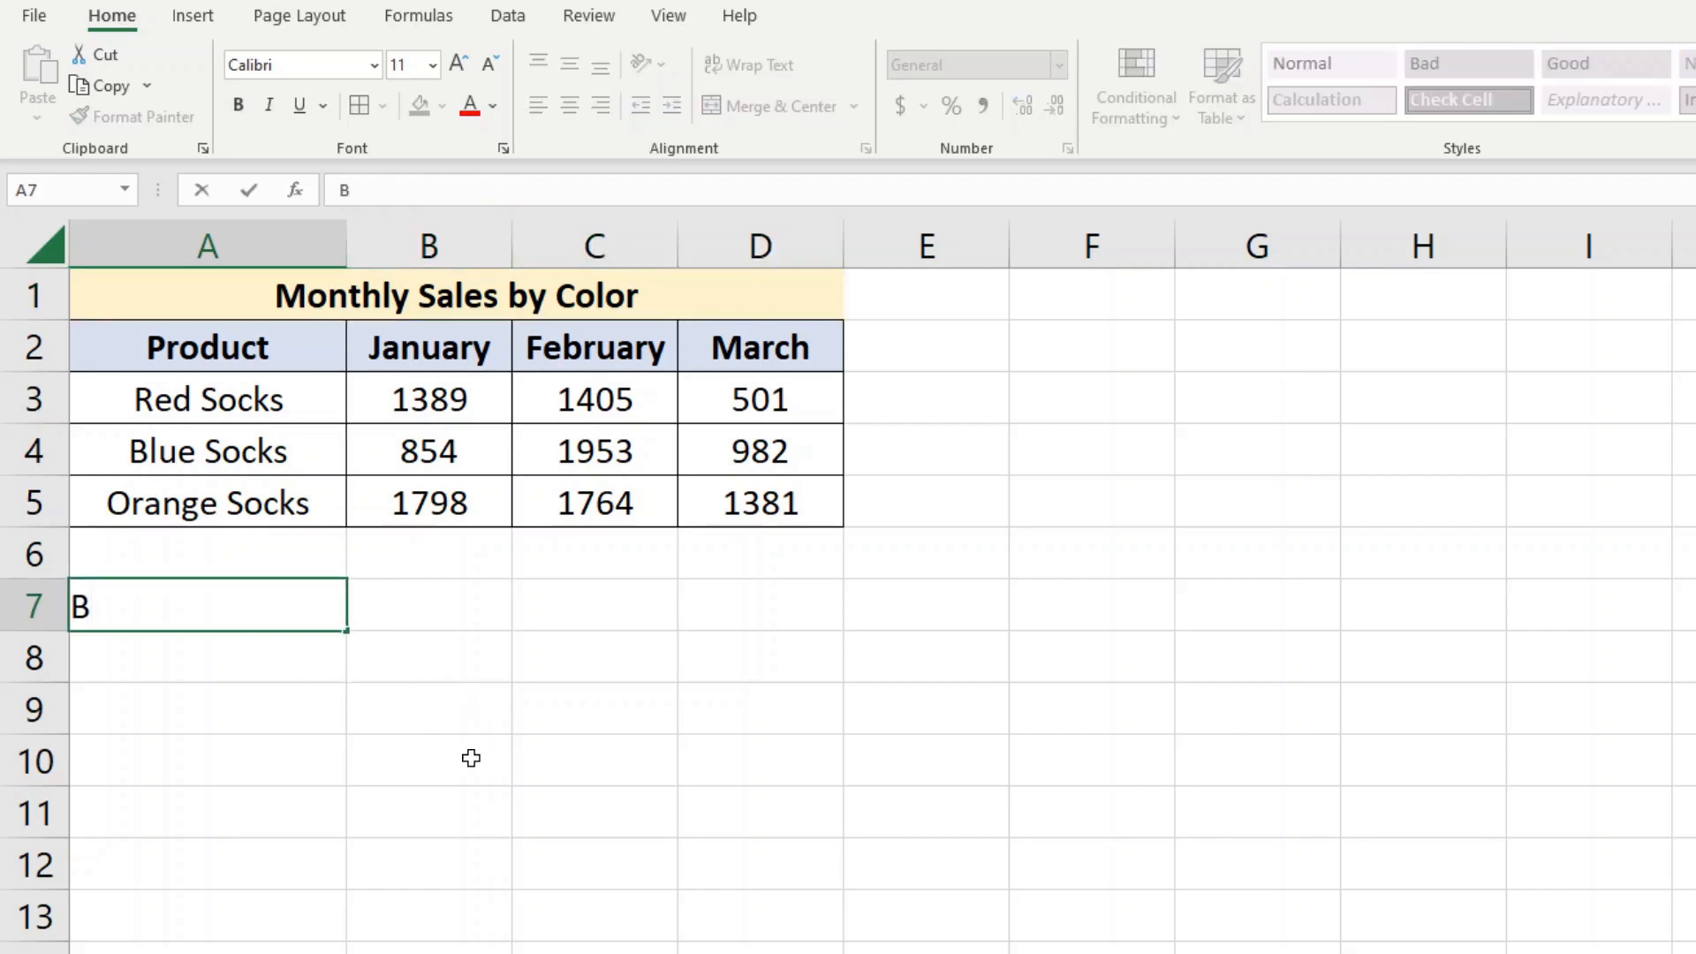
{"action": "left_click", "coordinate": [454, 613]}
{"action": "type", "text": "Apples"}
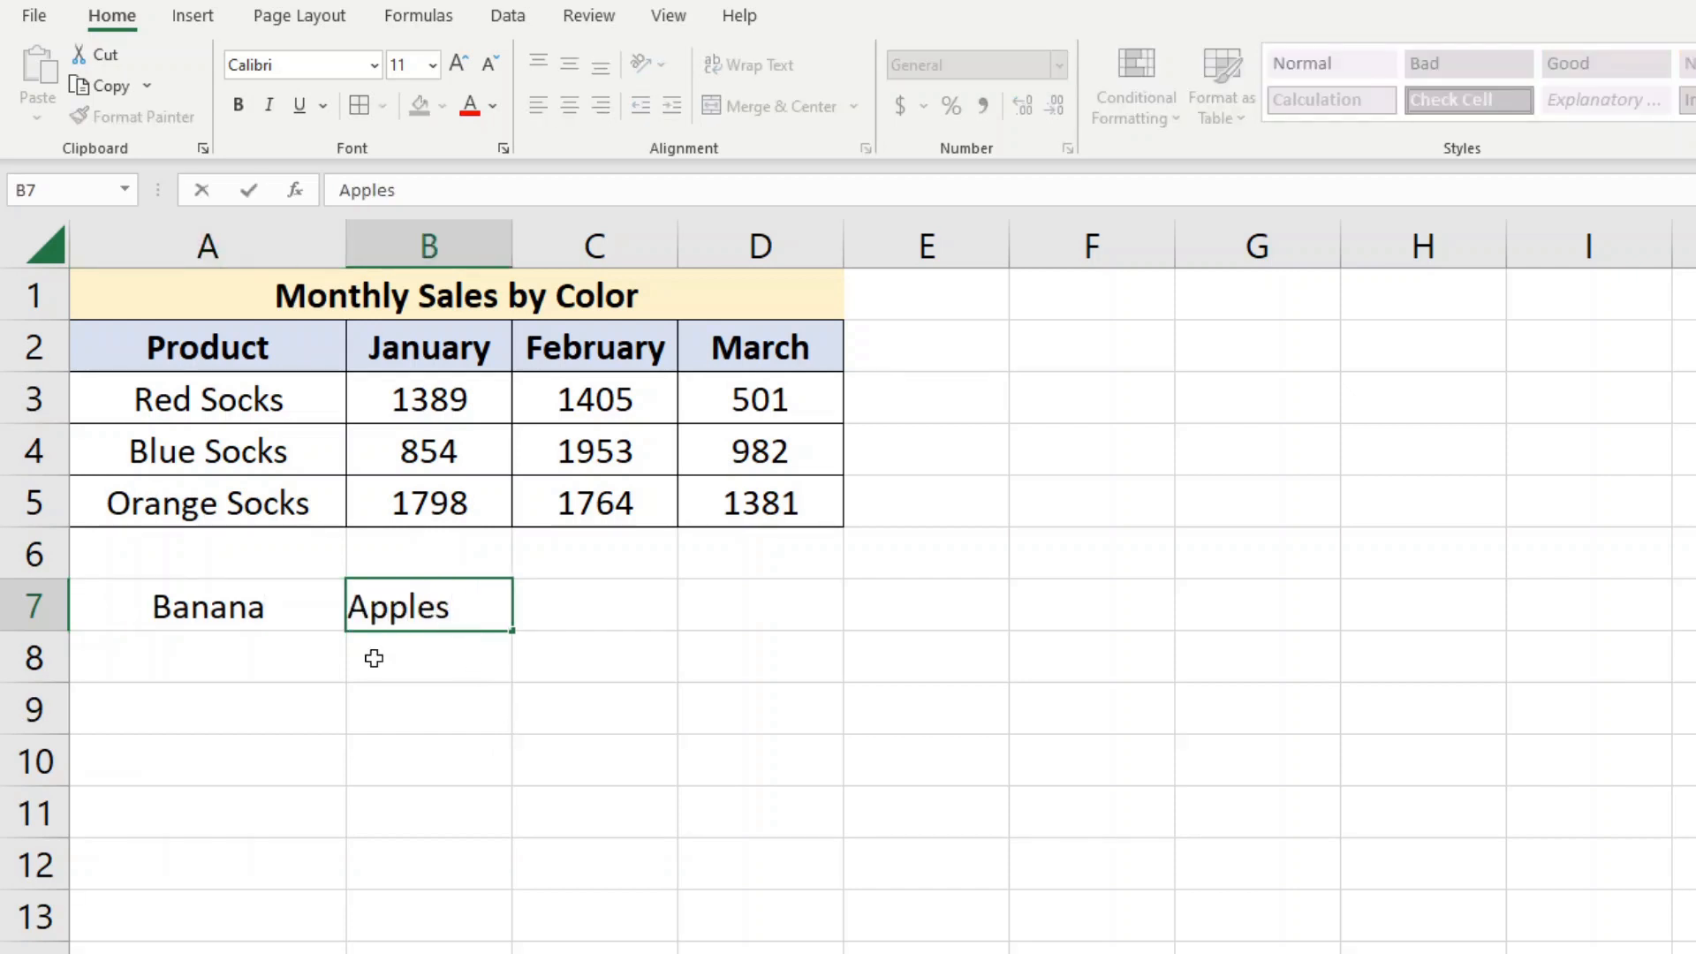
{"action": "key", "text": "Return"}
{"action": "key", "text": "Return"}
Merge and center cells A7:B7, accepting that only the upper-left value is kept
{"action": "left_click_drag", "start_coordinate": [447, 606], "coordinate": [246, 606]}
{"action": "left_click", "coordinate": [770, 105]}
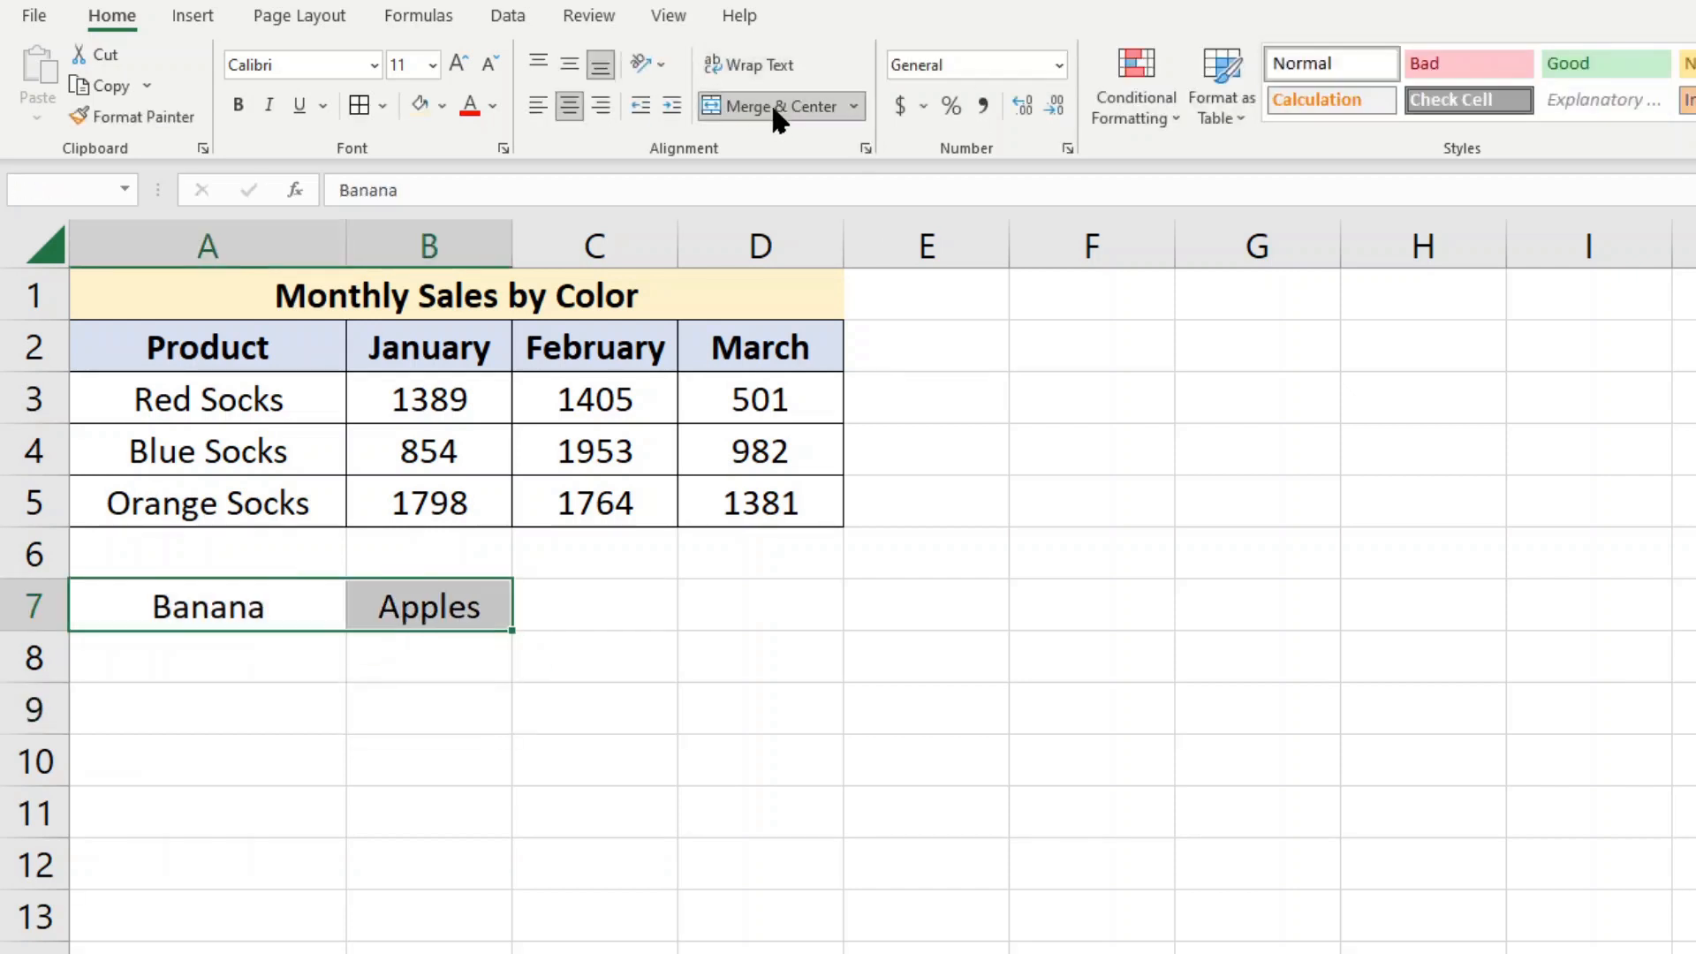
{"action": "left_click_drag", "start_coordinate": [1196, 648], "coordinate": [740, 649]}
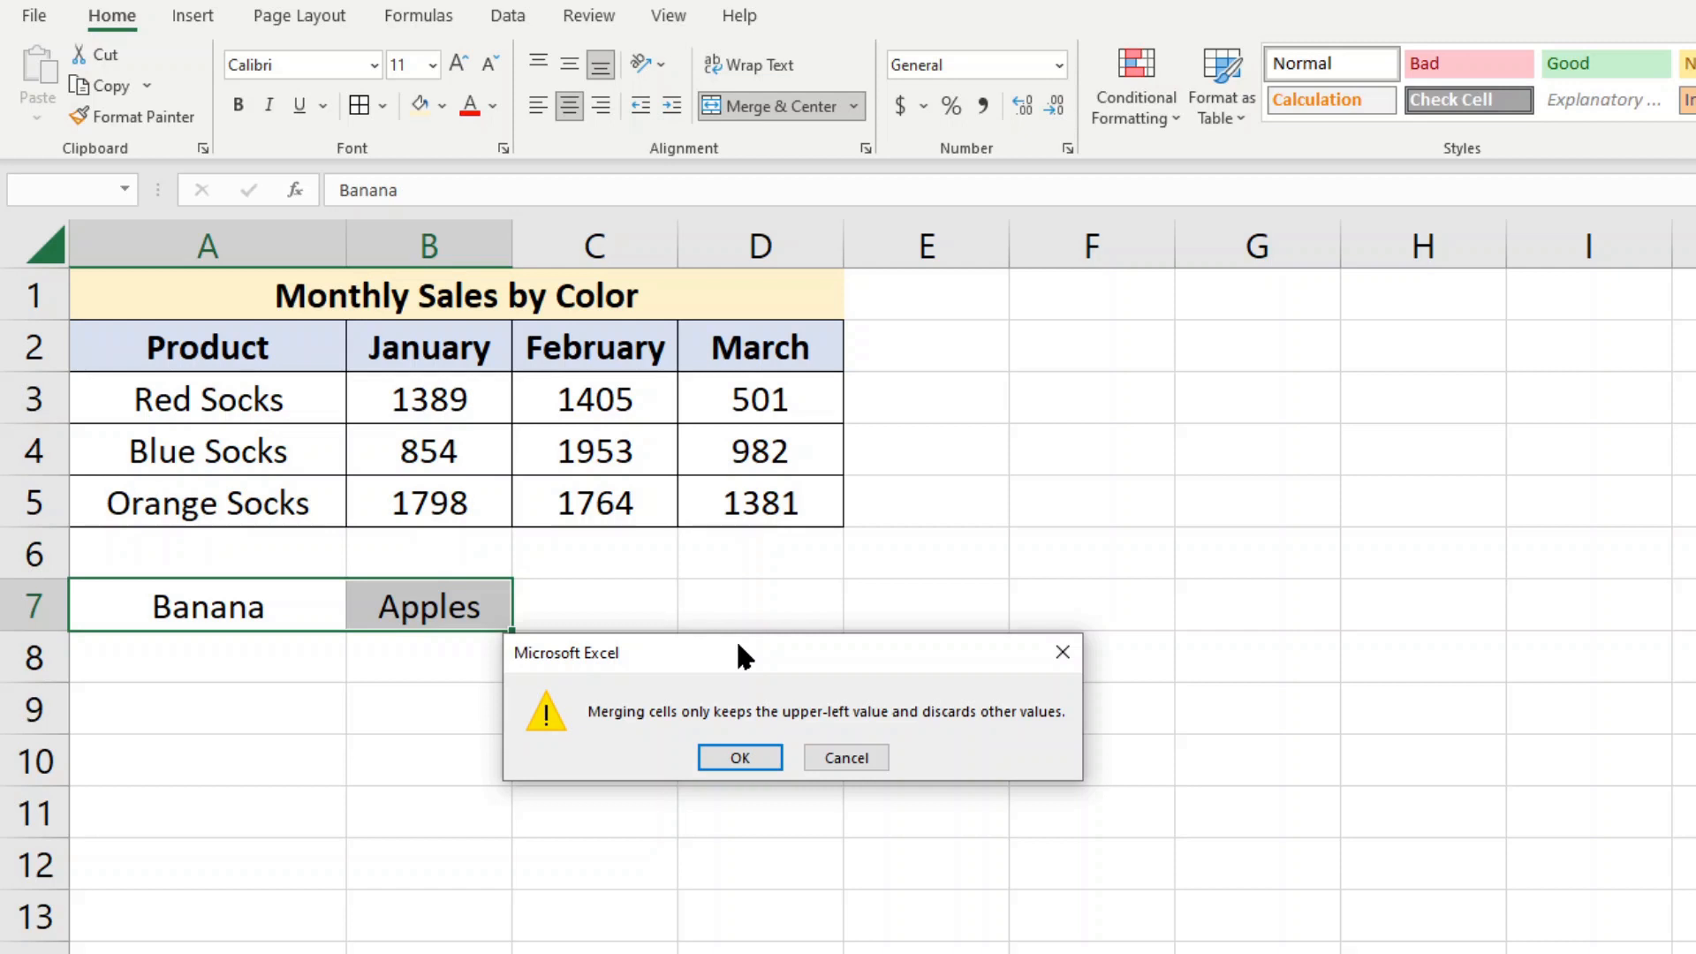
{"action": "left_click", "coordinate": [740, 758]}
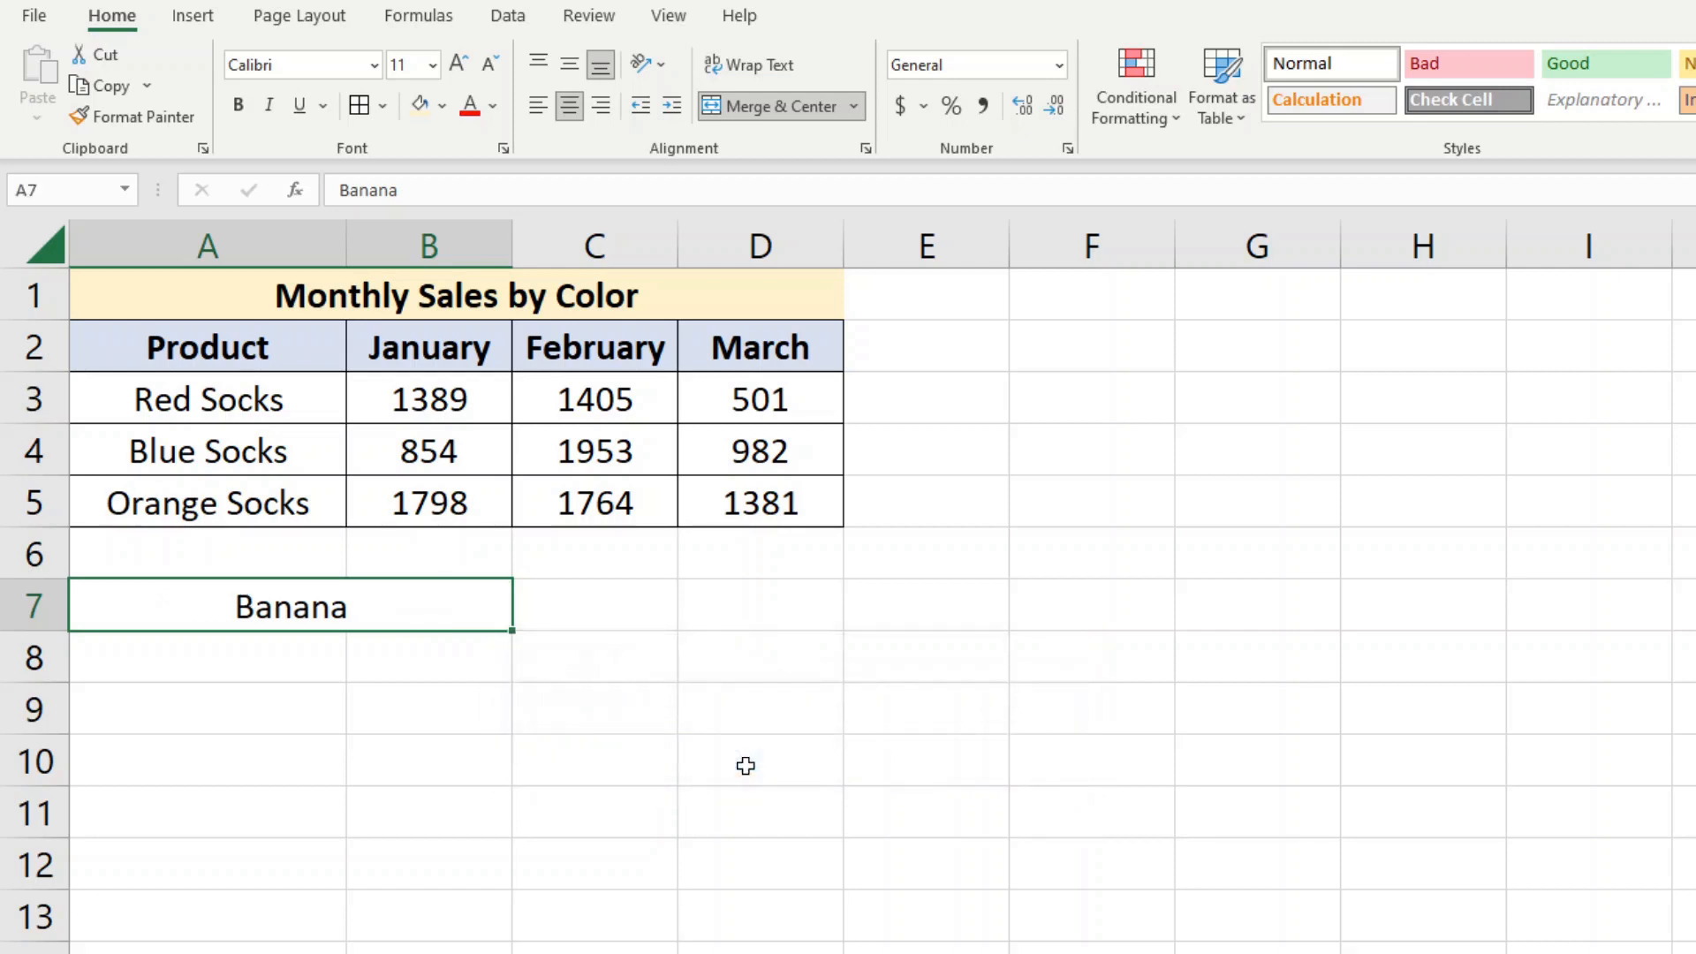
Undo the merge of cells A7:B7
{"action": "left_click", "coordinate": [300, 776]}
{"action": "left_click", "coordinate": [371, 619]}
{"action": "key", "text": "ctrl+z"}
{"action": "left_click", "coordinate": [530, 762]}
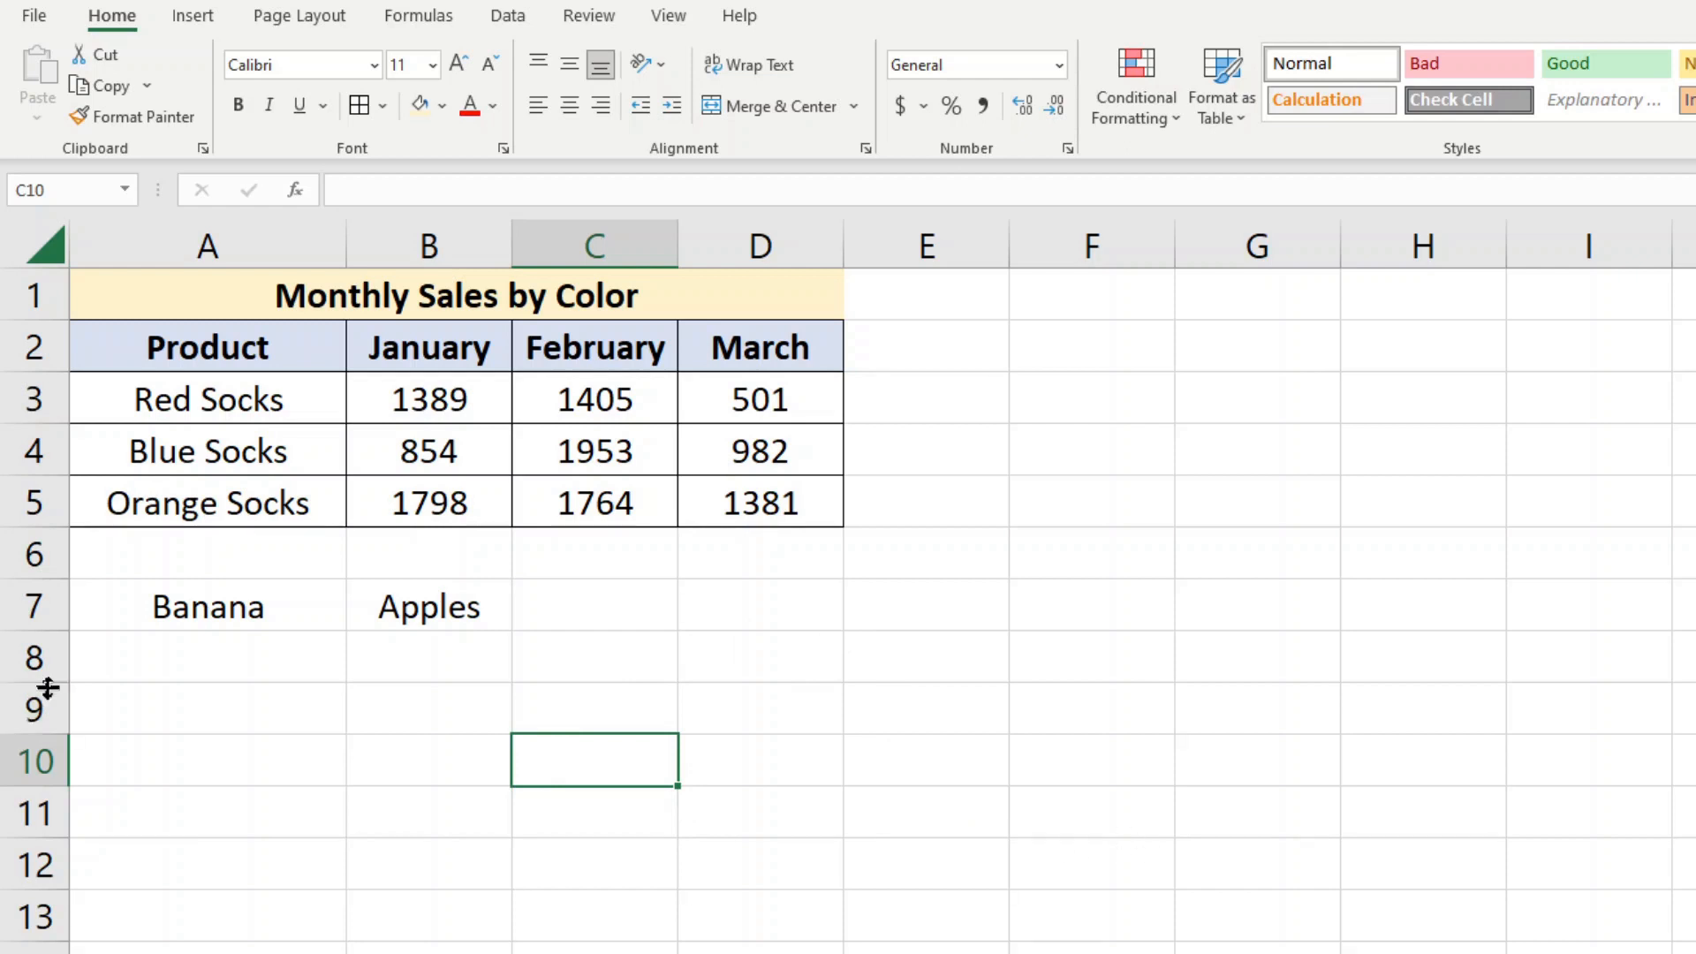
{"action": "double_click", "coordinate": [298, 608]}
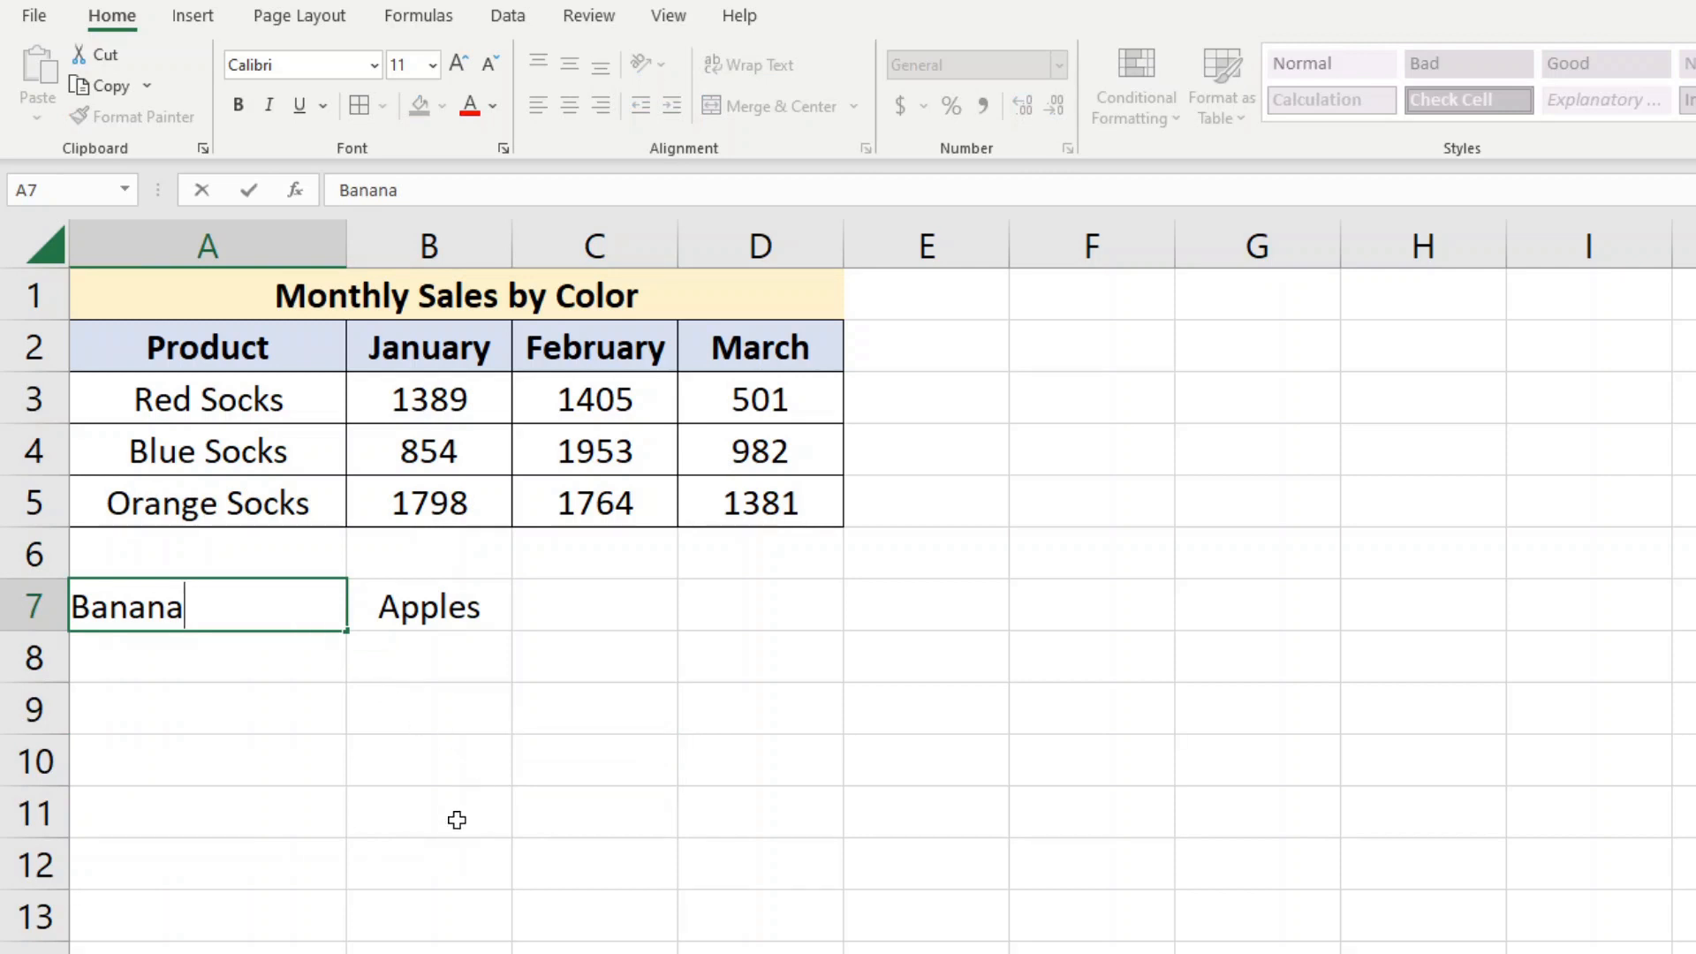
{"action": "left_click", "coordinate": [572, 835]}
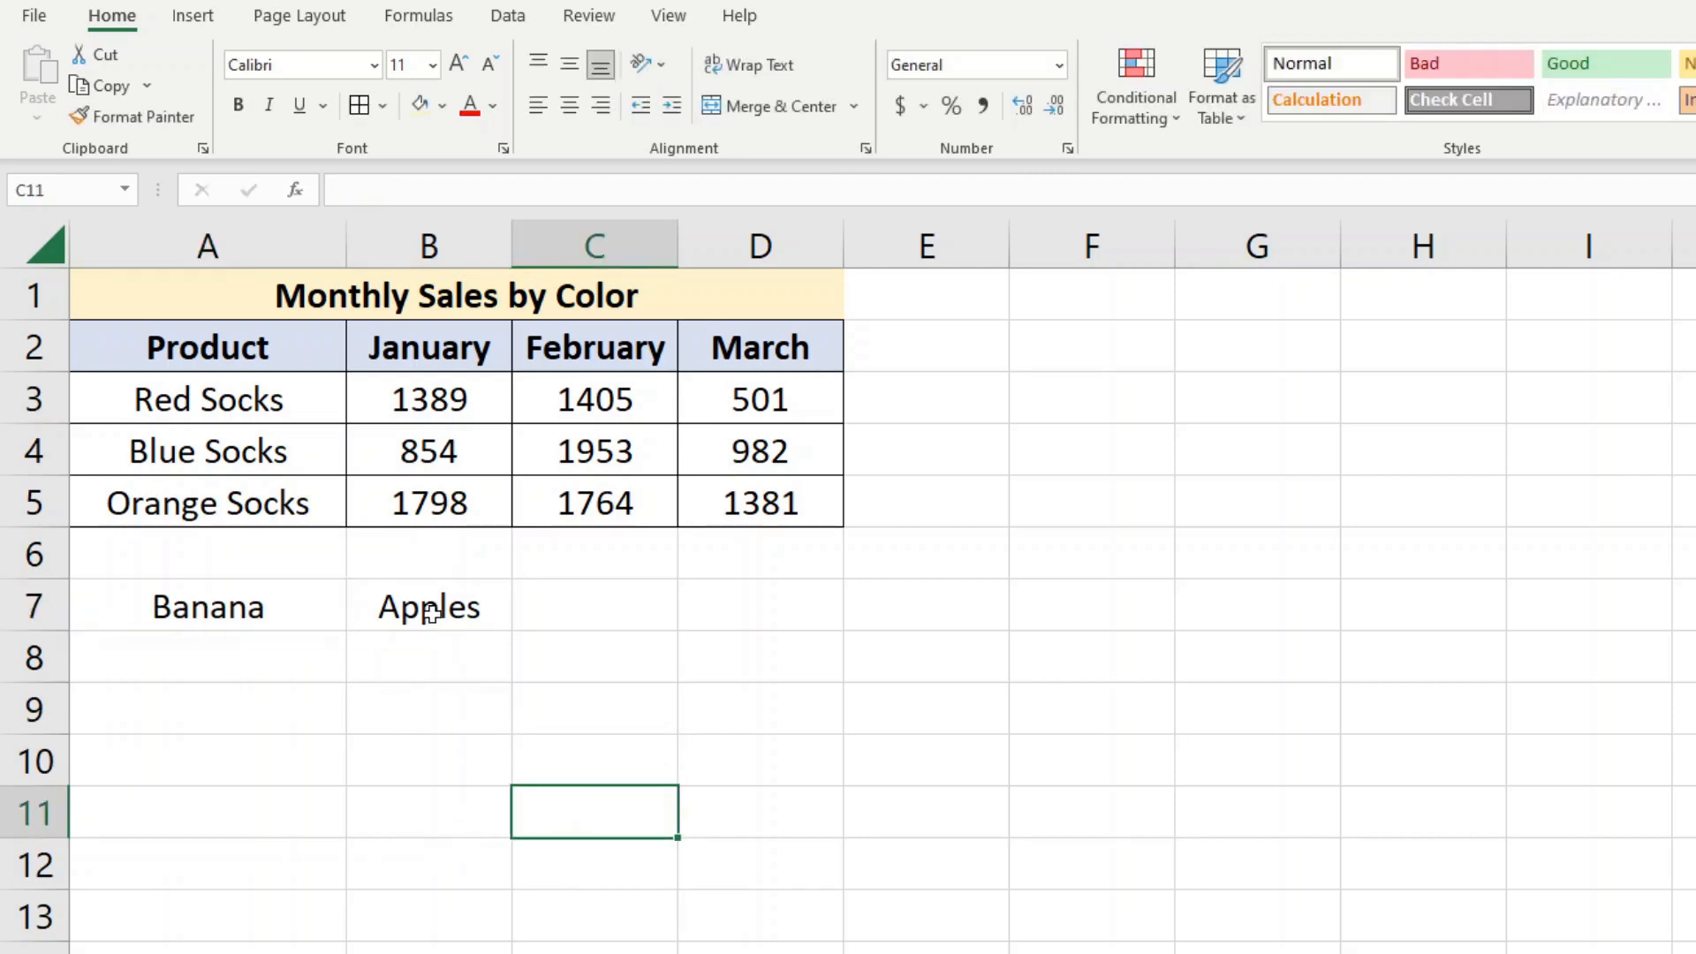
{"action": "left_click", "coordinate": [632, 613]}
Copy the Banana and Apples cells A7:B7 into A8:B8 and clear the copy selection
{"action": "left_click_drag", "start_coordinate": [164, 614], "coordinate": [394, 609]}
{"action": "key", "text": "ctrl+c"}
{"action": "left_click", "coordinate": [333, 664]}
{"action": "key", "text": "ctrl+v"}
{"action": "left_click", "coordinate": [565, 625]}
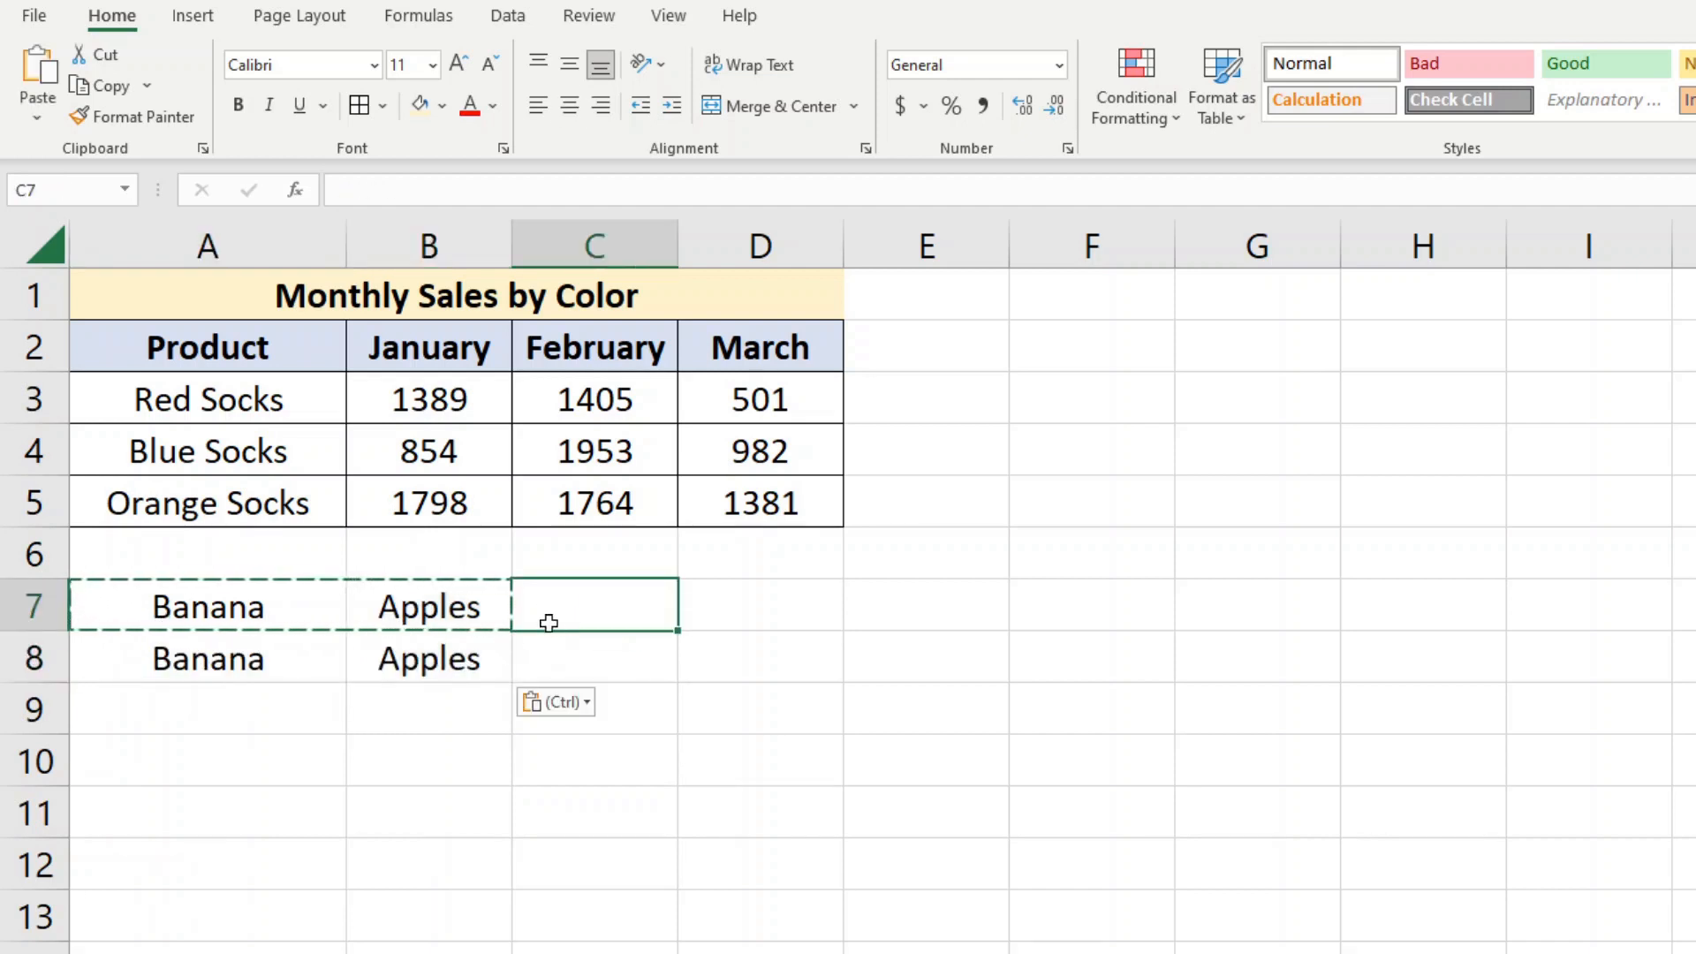
{"action": "key", "text": "Escape"}
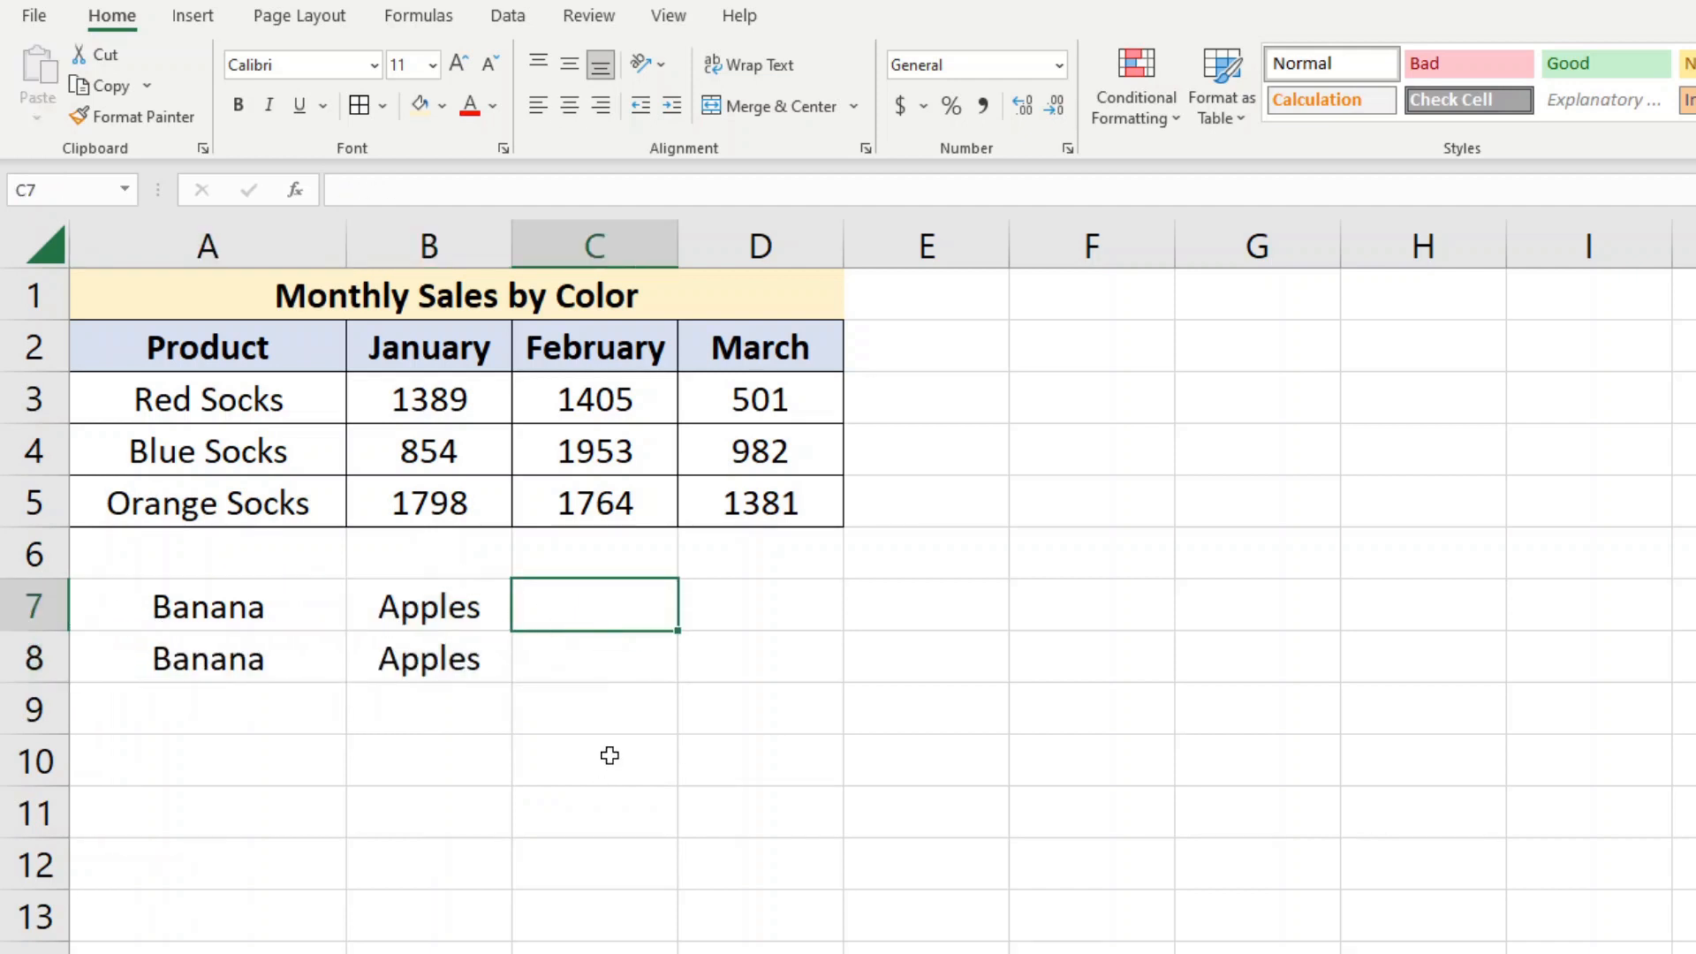
Enter the formula =CONCATENATE(A7,B7) in cell C7 to join the two words
{"action": "type", "text": "=con"}
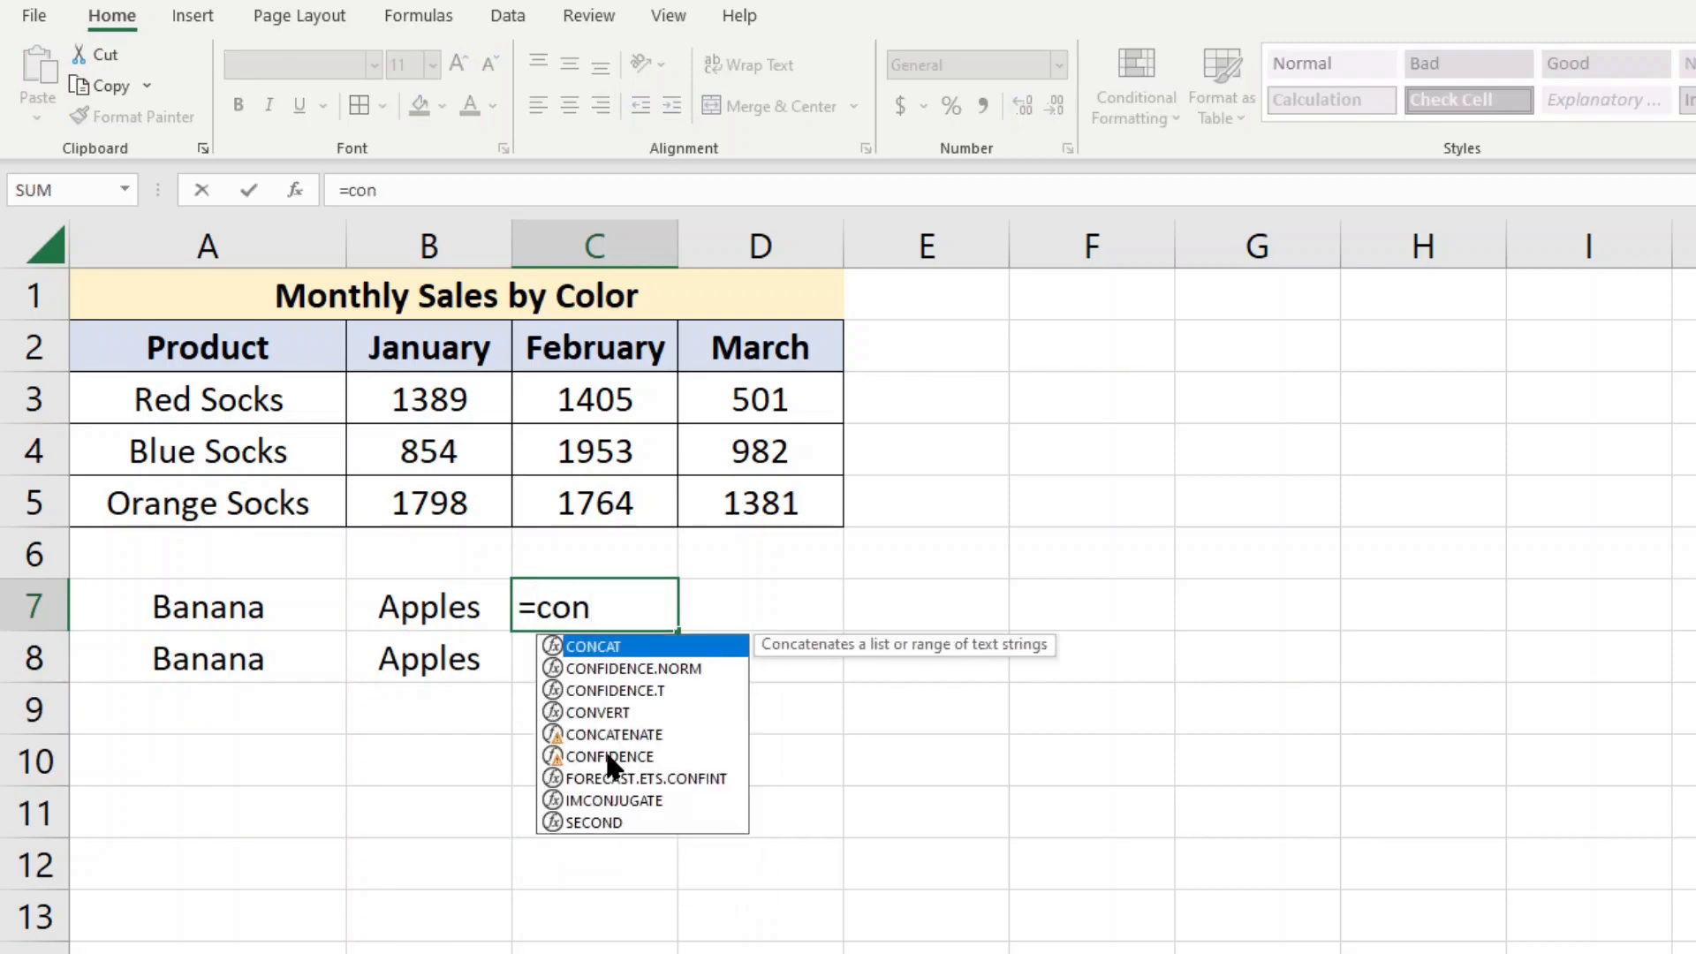
{"action": "type", "text": "cate"}
{"action": "key", "text": "Tab"}
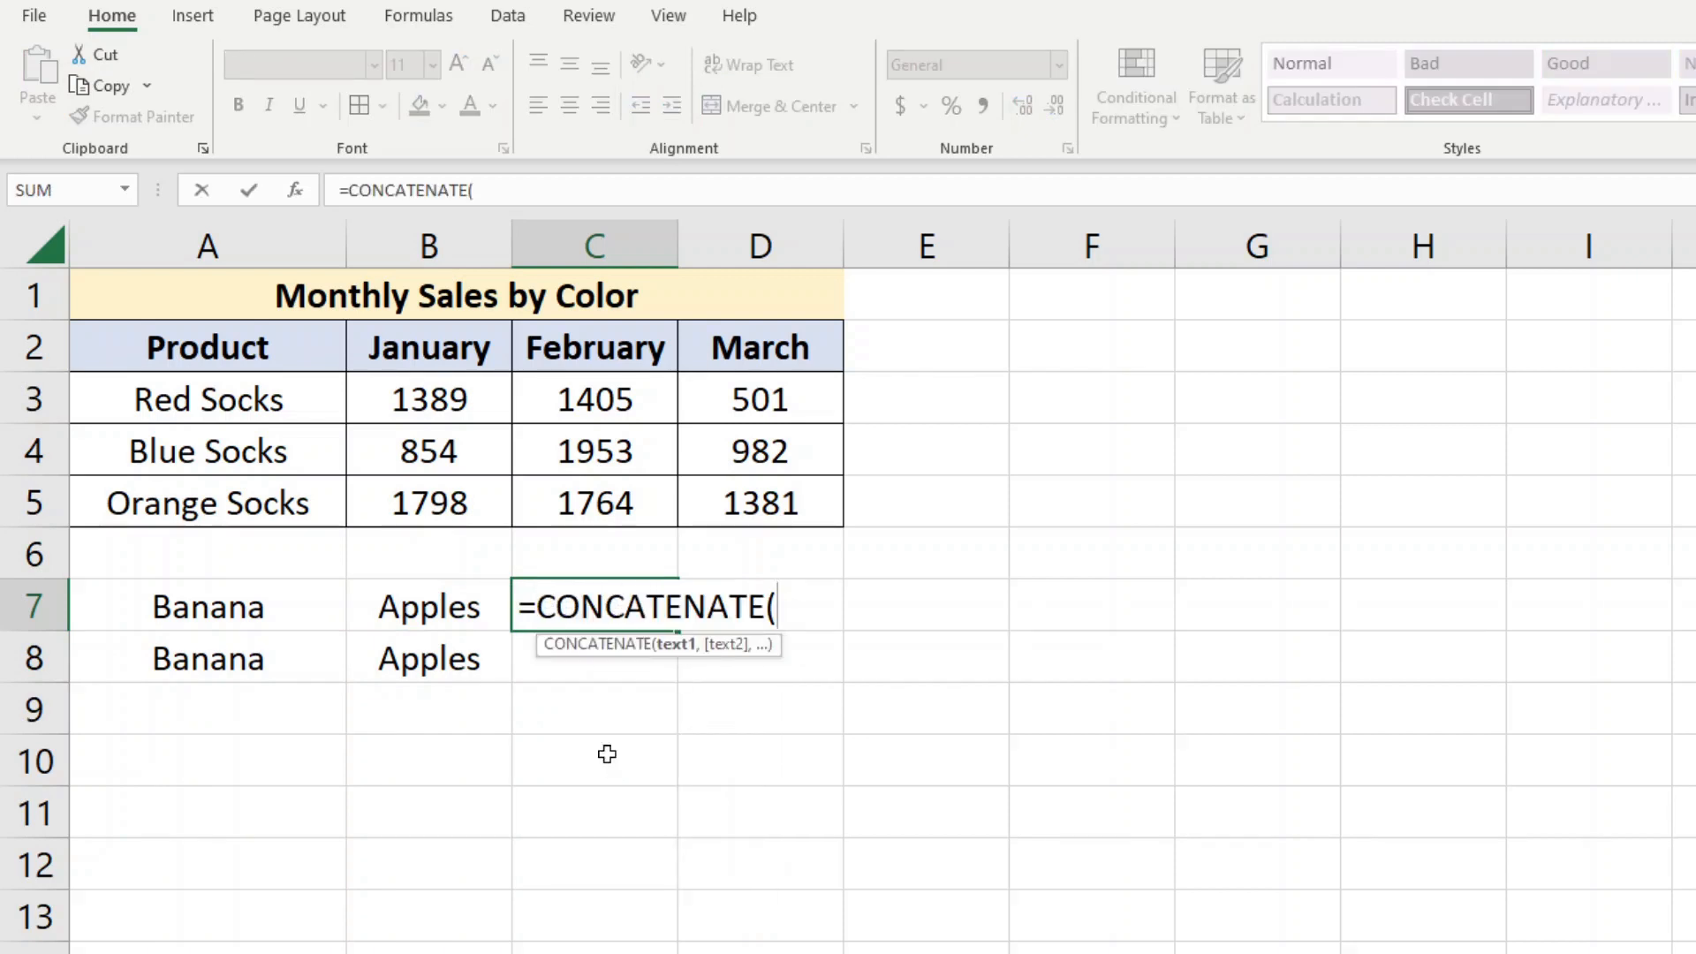
{"action": "left_click", "coordinate": [247, 607]}
{"action": "type", "text": ","}
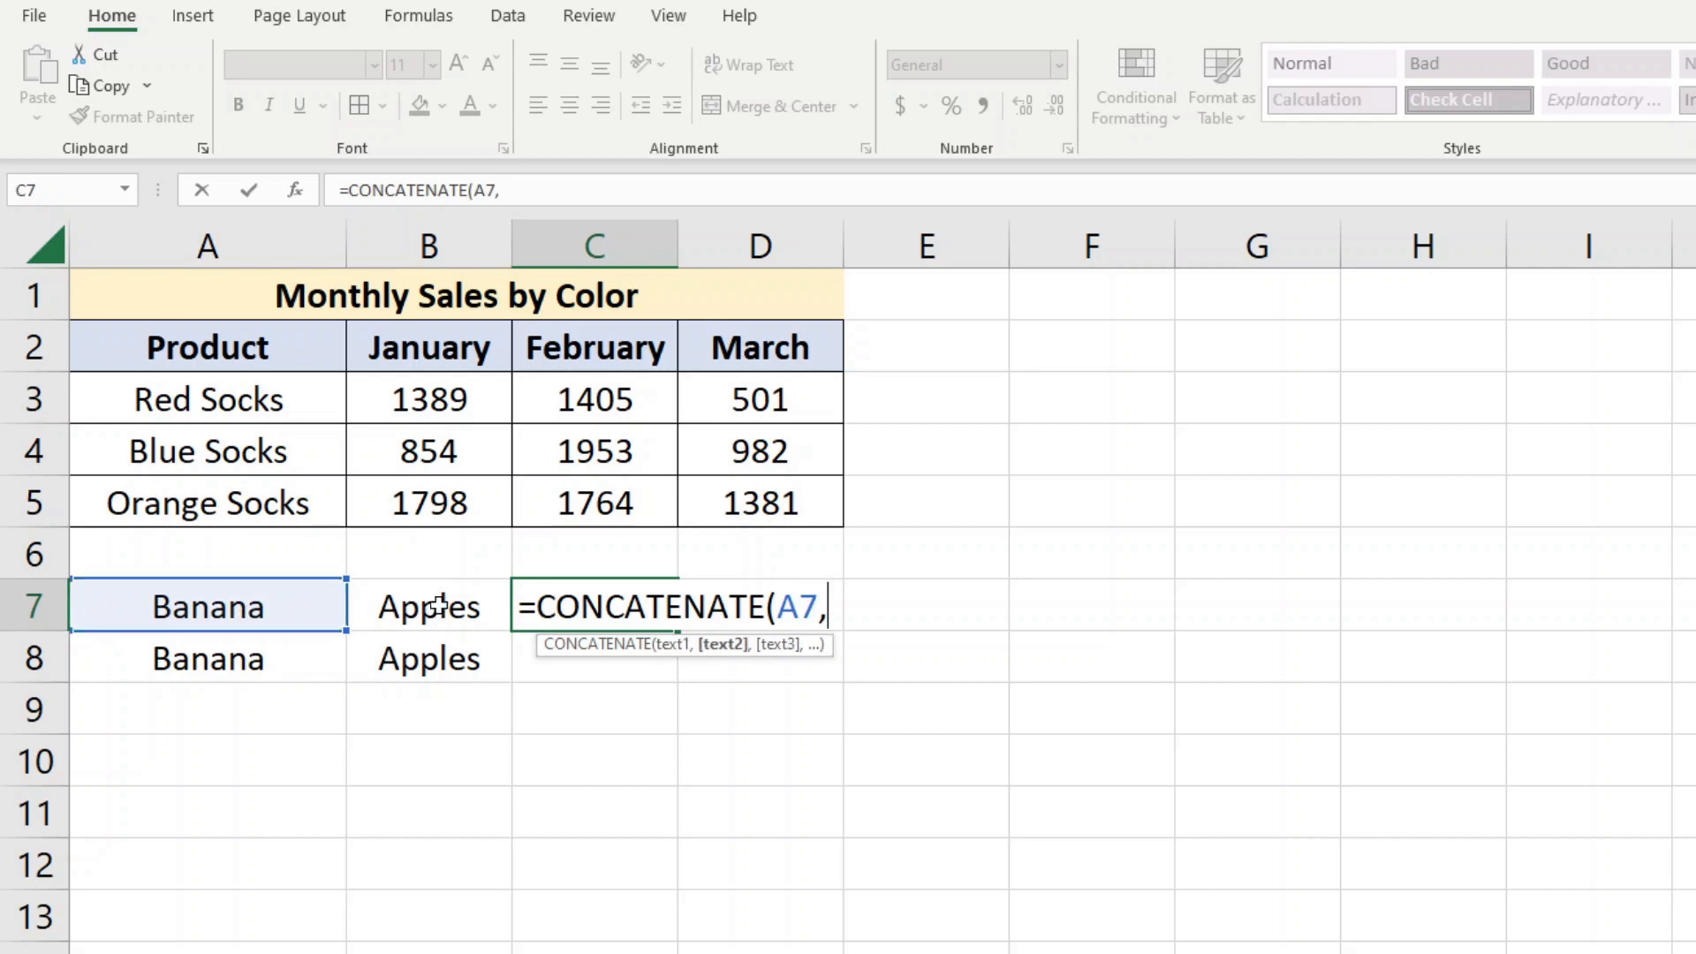
{"action": "left_click", "coordinate": [439, 607]}
{"action": "left_click", "coordinate": [619, 194]}
{"action": "type", "text": ")"}
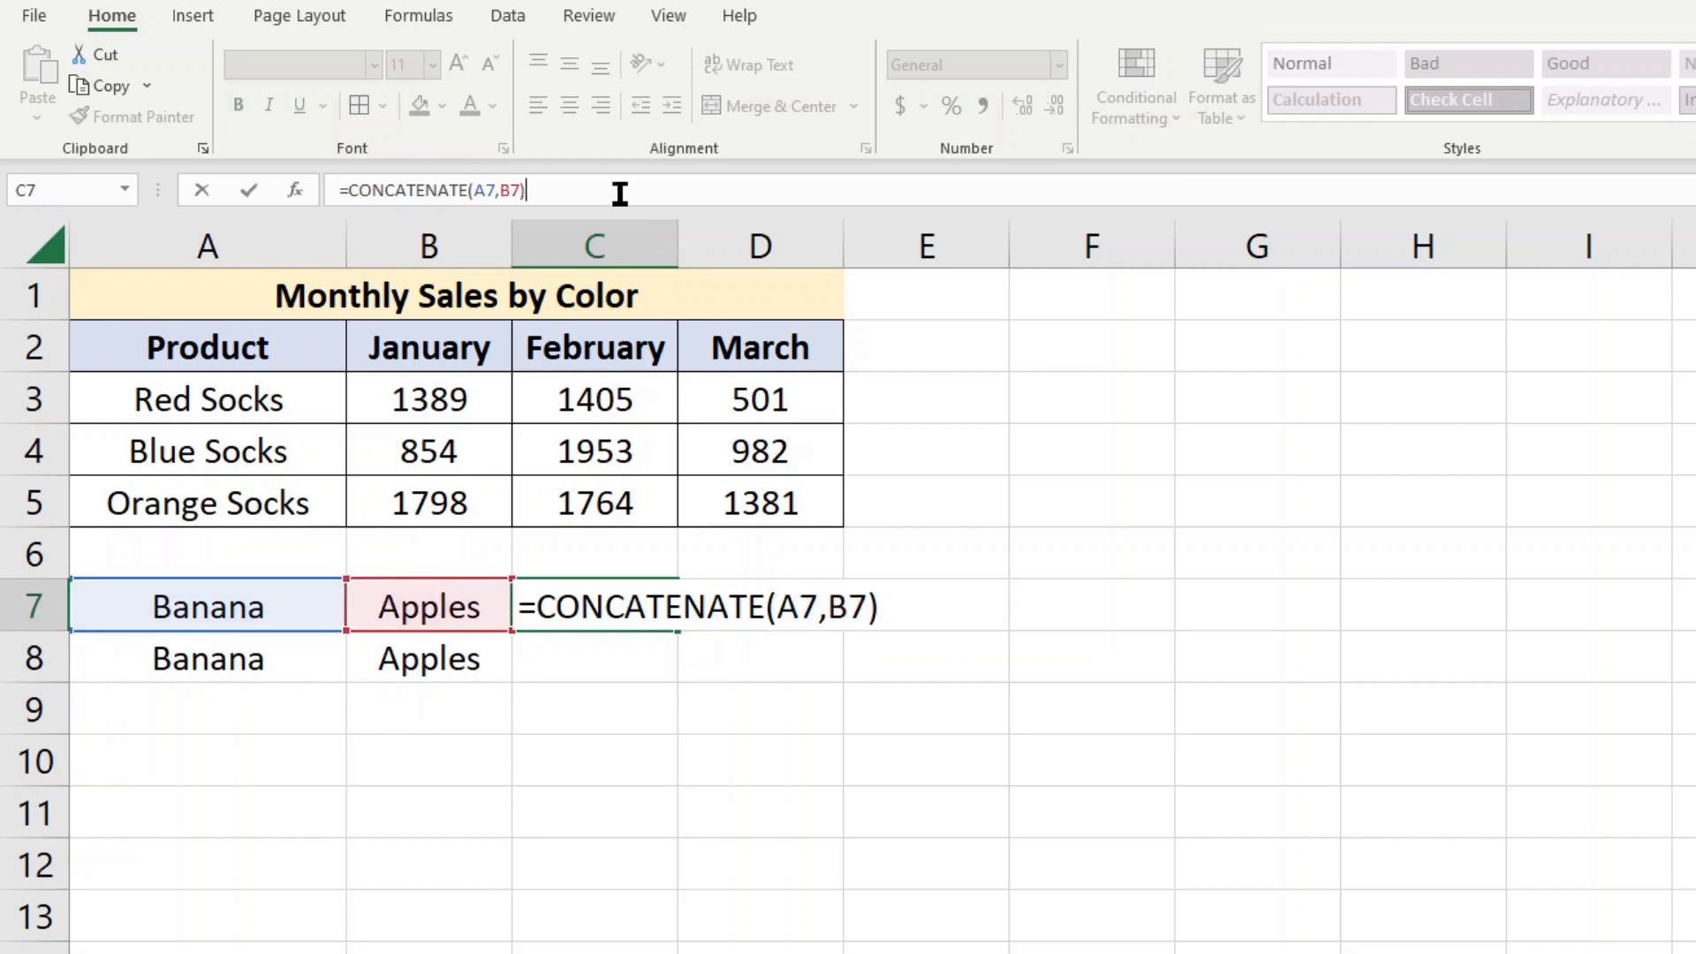
{"action": "key", "text": "Return"}
Add a space between the two joined words by changing the formula in C7 to =CONCATENATE(A7," ",B7)
{"action": "left_click", "coordinate": [631, 610]}
{"action": "left_click", "coordinate": [500, 190]}
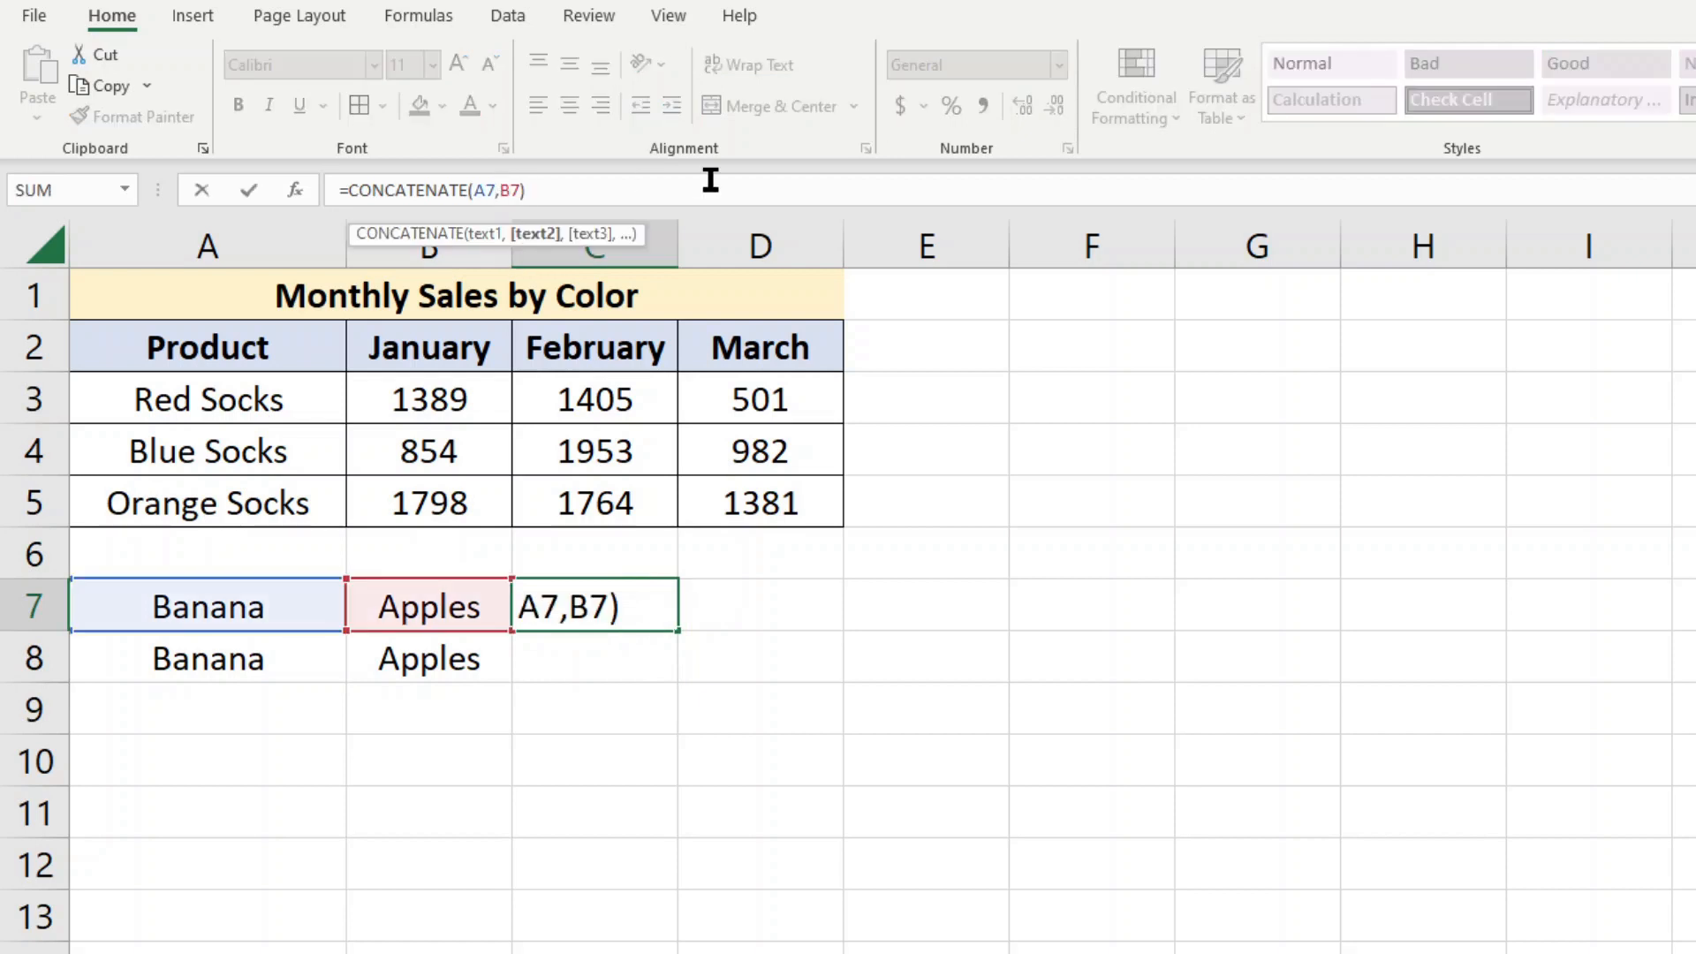
{"action": "type", "text": "\" \""}
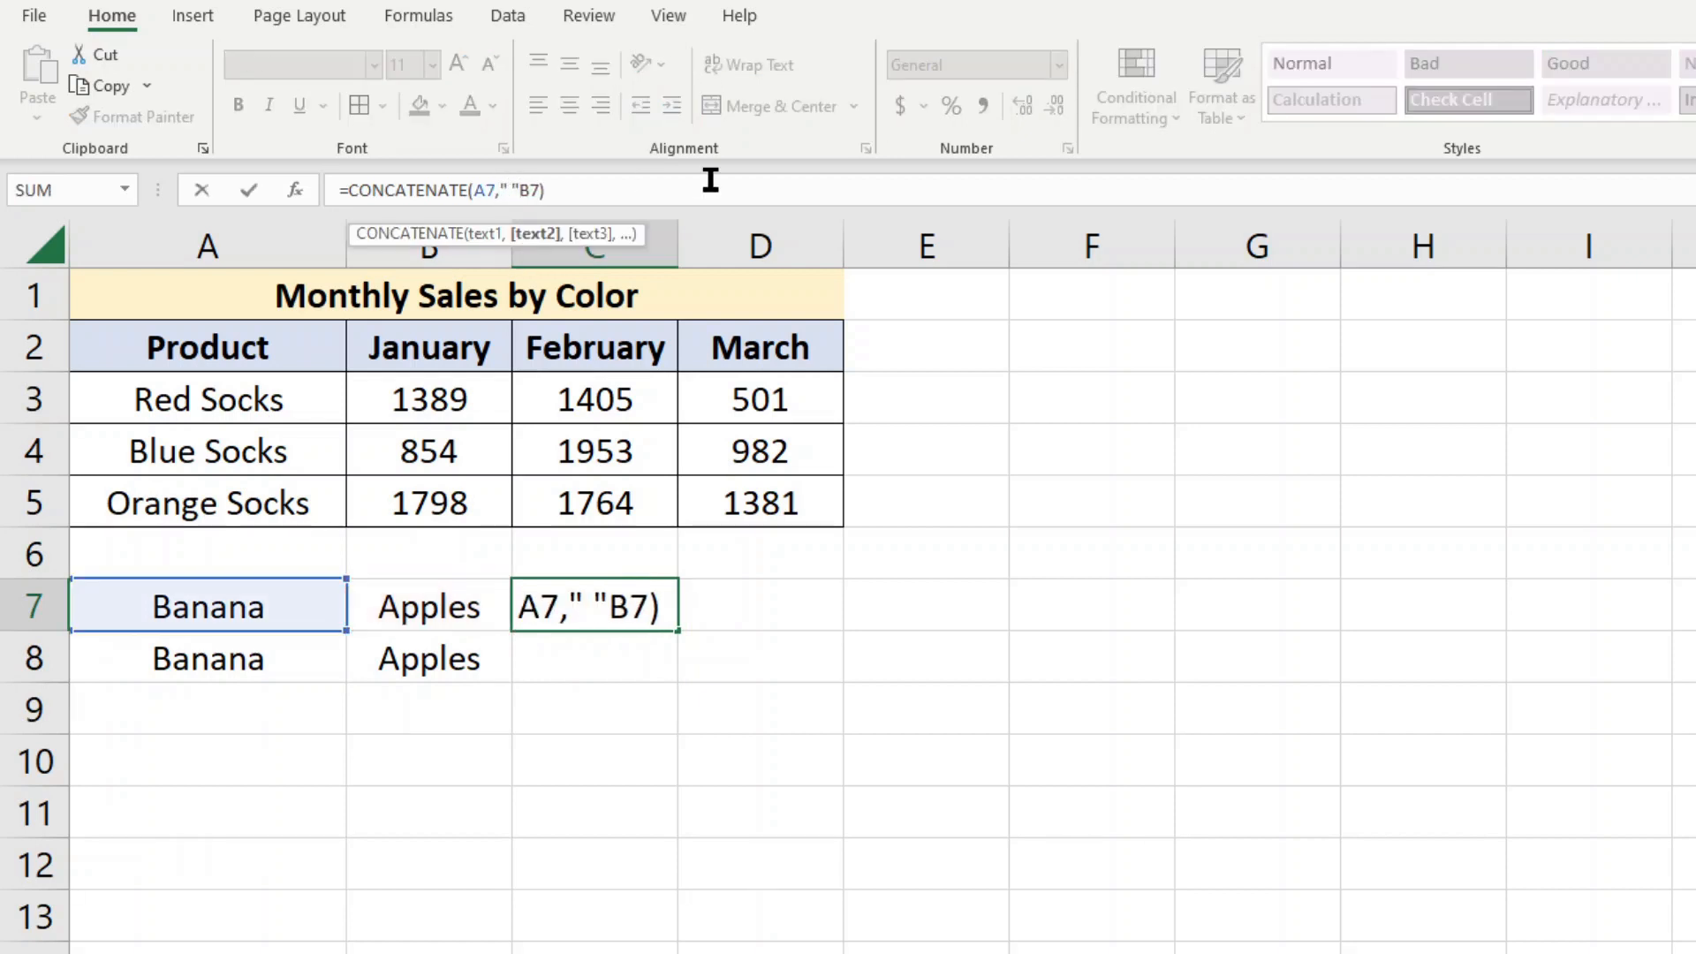
{"action": "type", "text": ","}
{"action": "key", "text": "Return"}
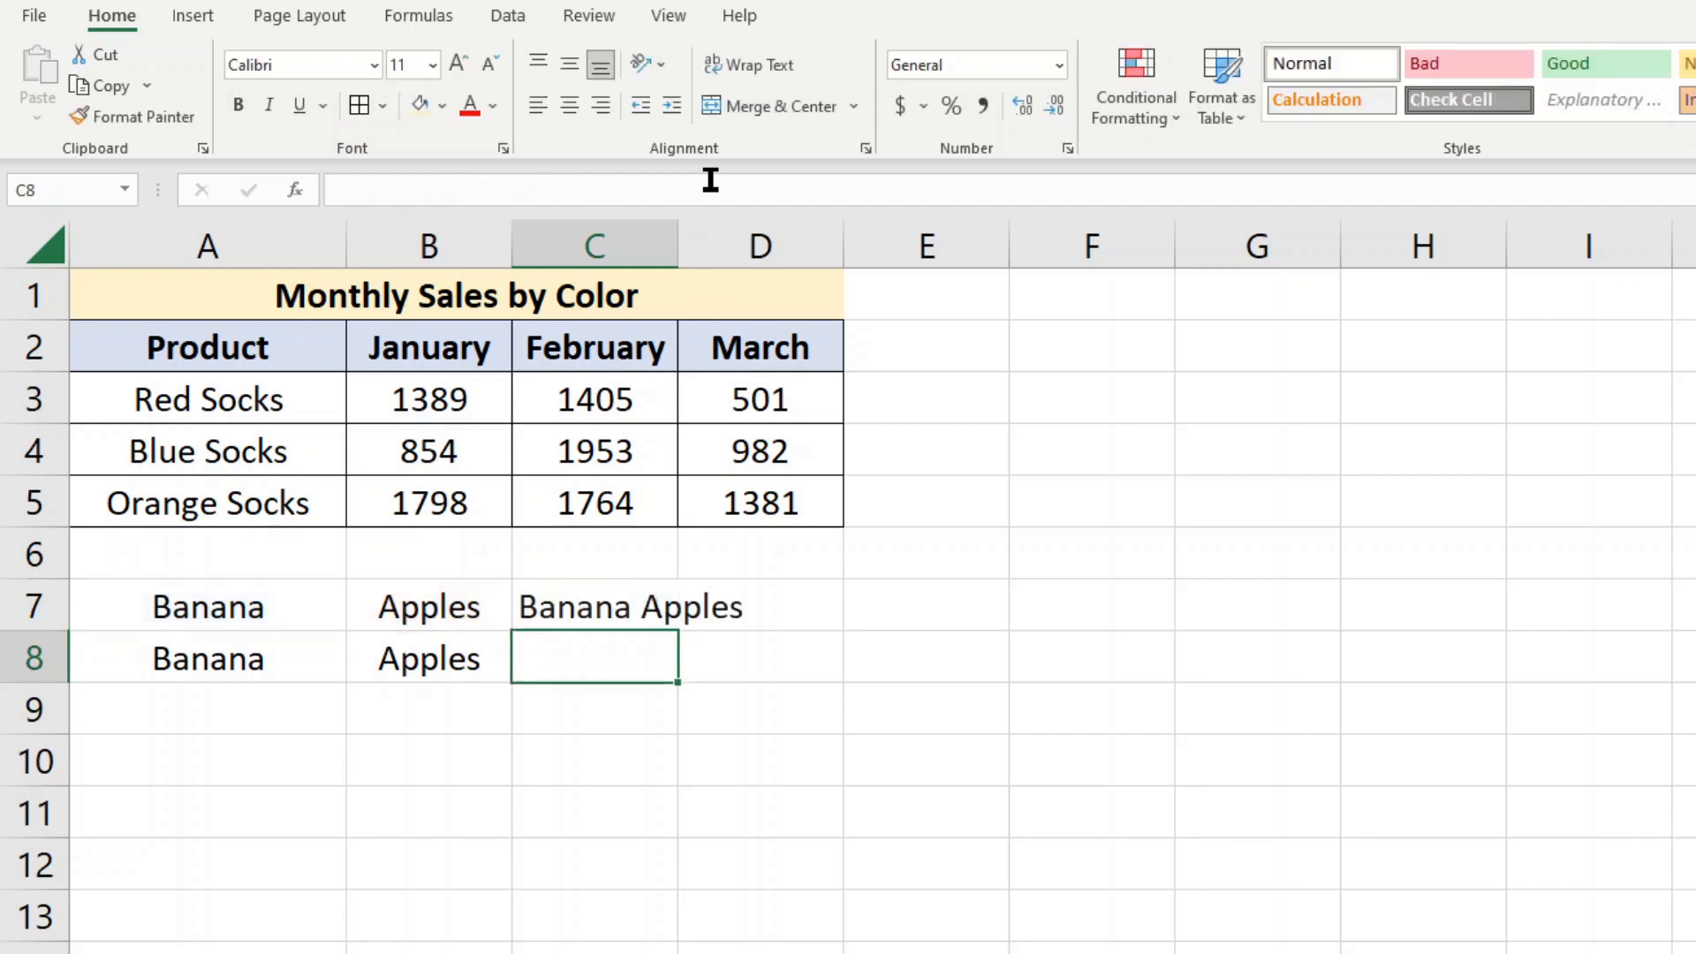
Copy the joined text from C7 into A7 as values only and delete the formula in C7
{"action": "left_click", "coordinate": [658, 618]}
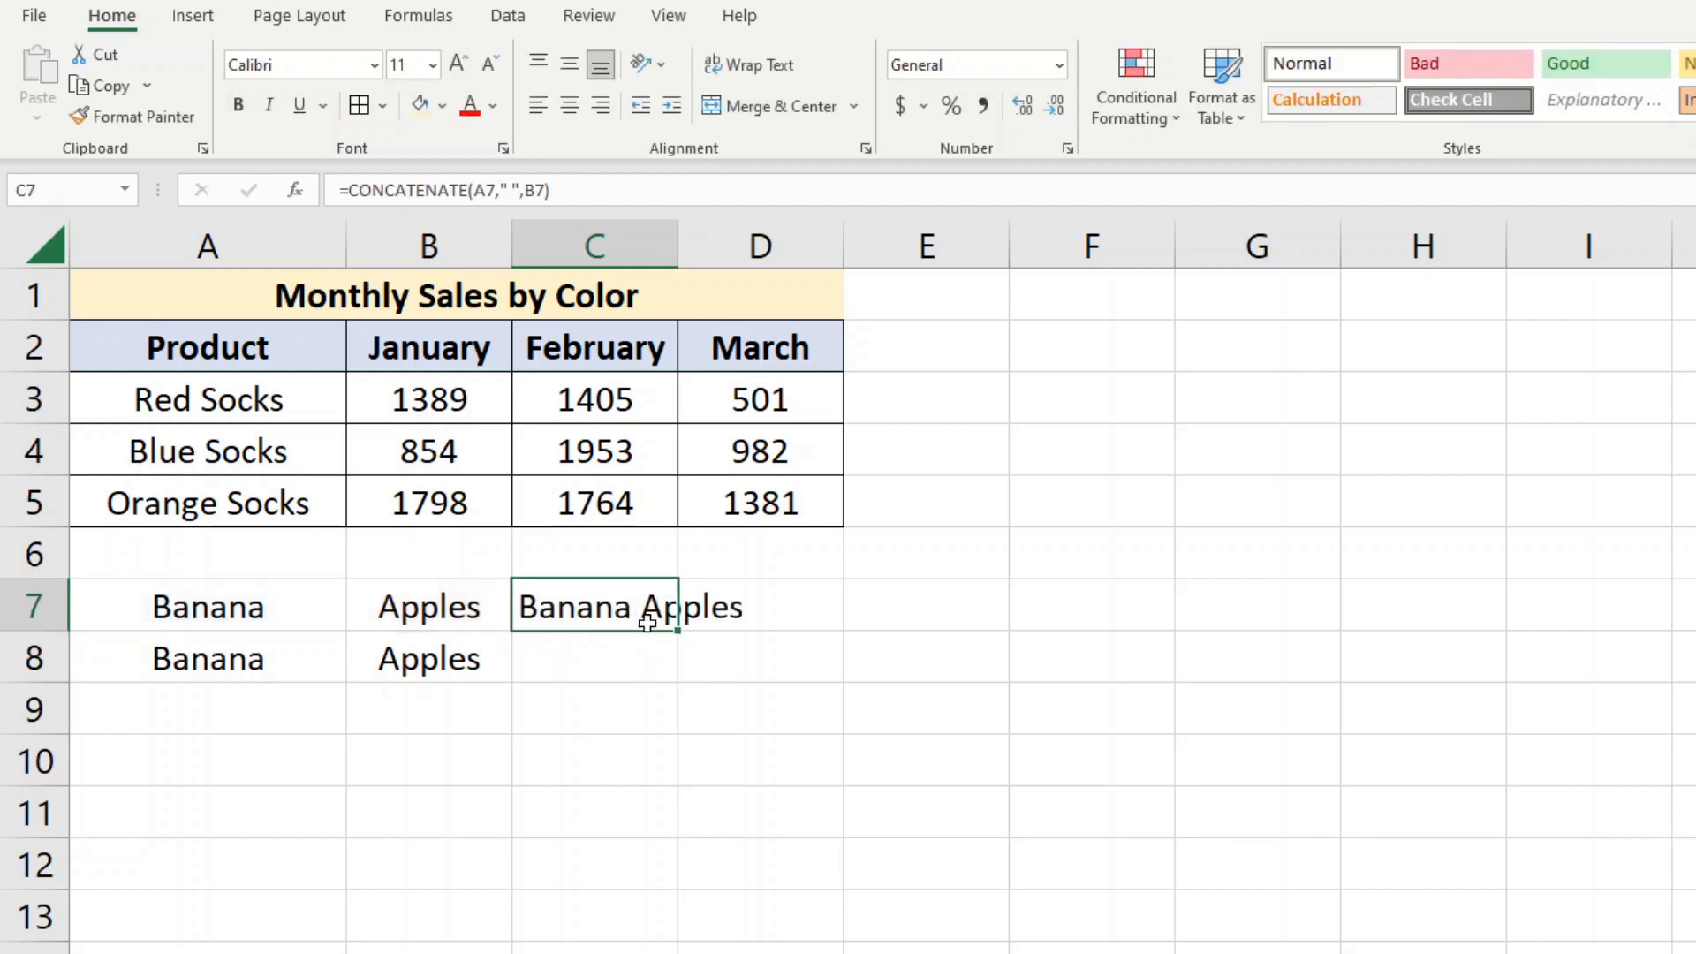
{"action": "key", "text": "ctrl+c"}
{"action": "right_click", "coordinate": [232, 612]}
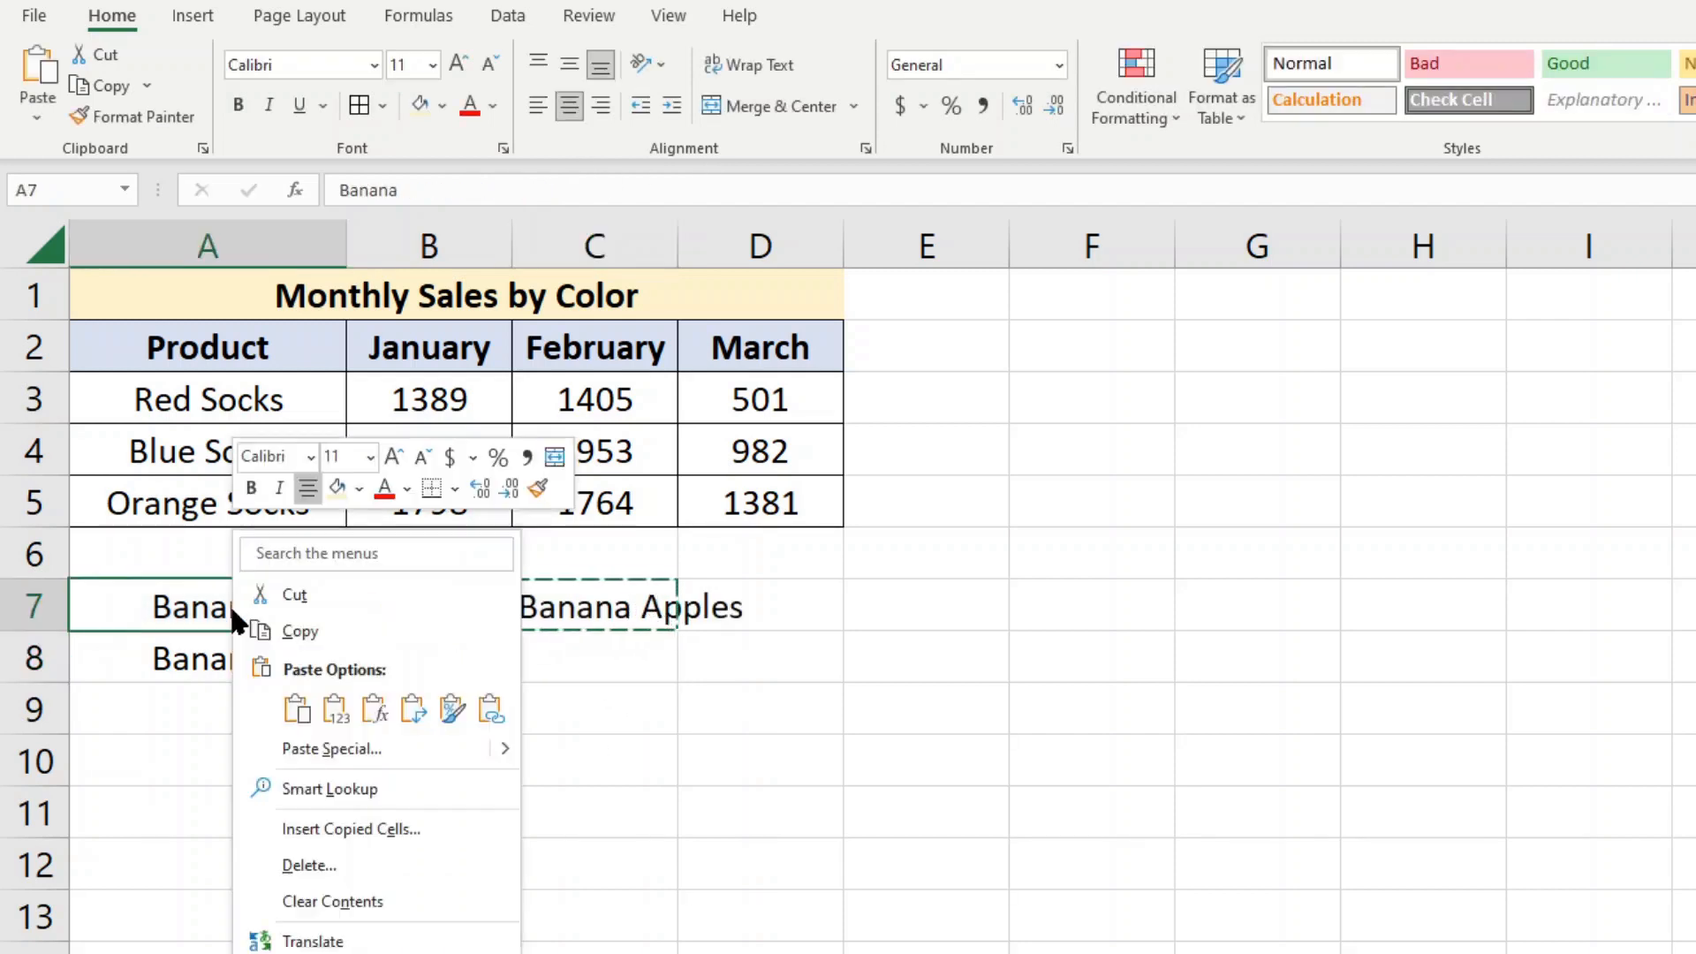
{"action": "left_click", "coordinate": [327, 712]}
{"action": "left_click", "coordinate": [556, 612]}
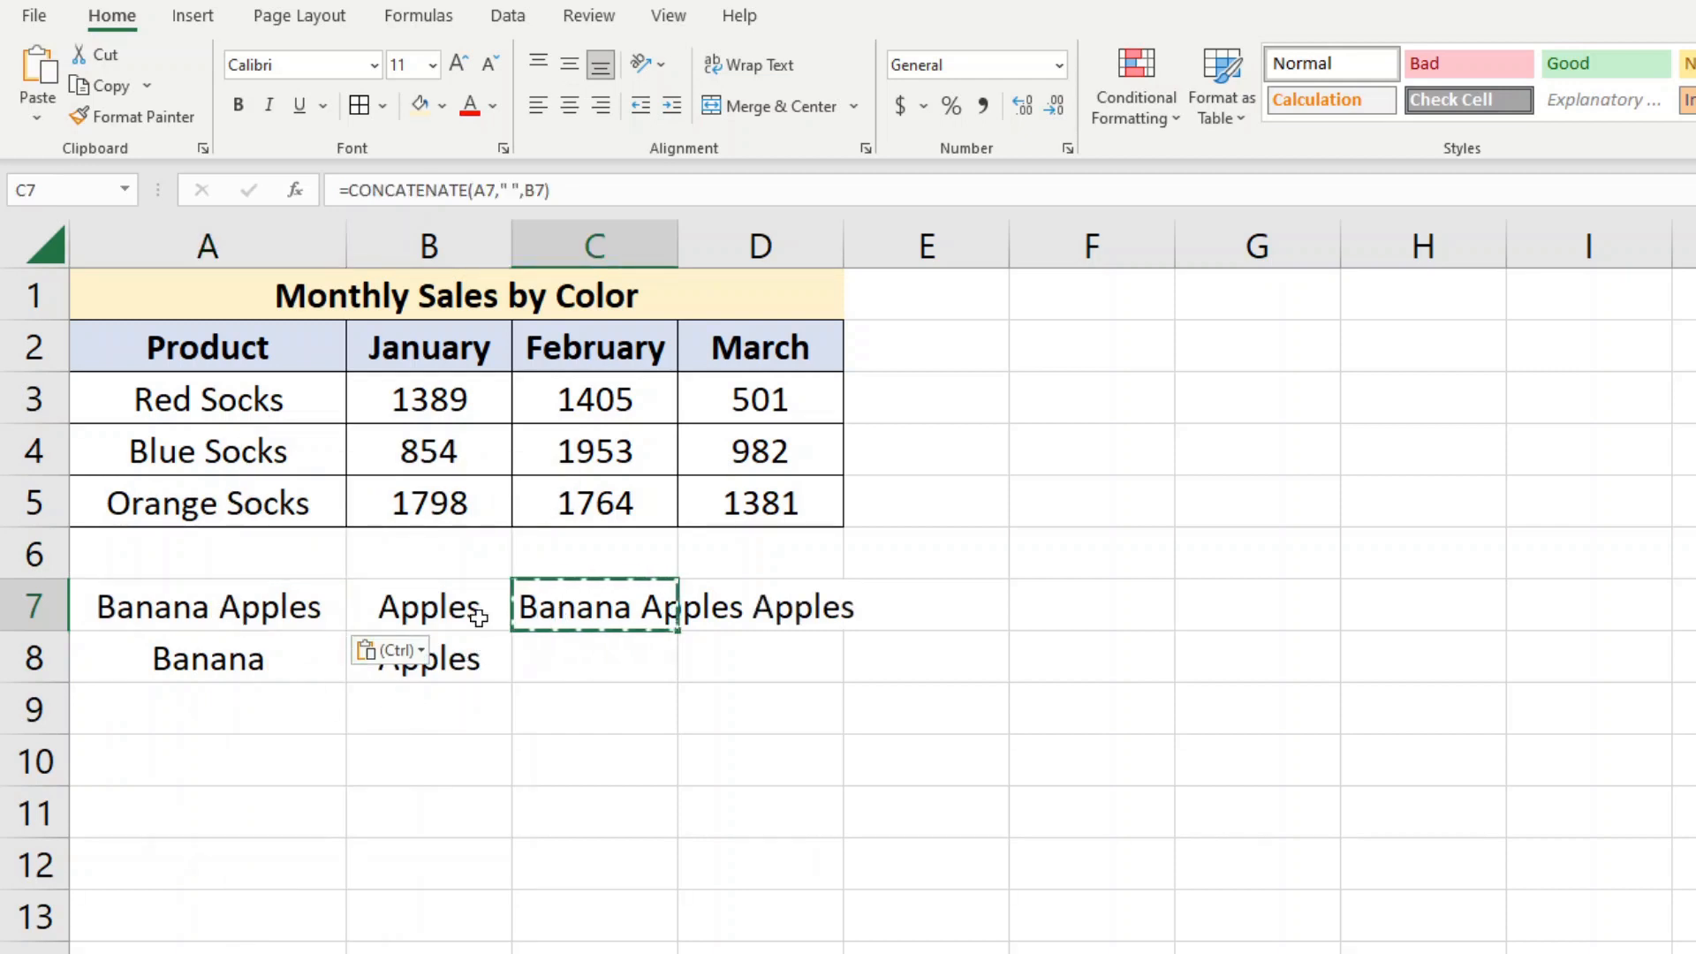
{"action": "key", "text": "Delete"}
Clear the leftover Apples text from B7 and merge and center cells A7:B7
{"action": "left_click", "coordinate": [299, 605]}
{"action": "left_click_drag", "start_coordinate": [296, 605], "coordinate": [397, 606]}
{"action": "left_click", "coordinate": [409, 606]}
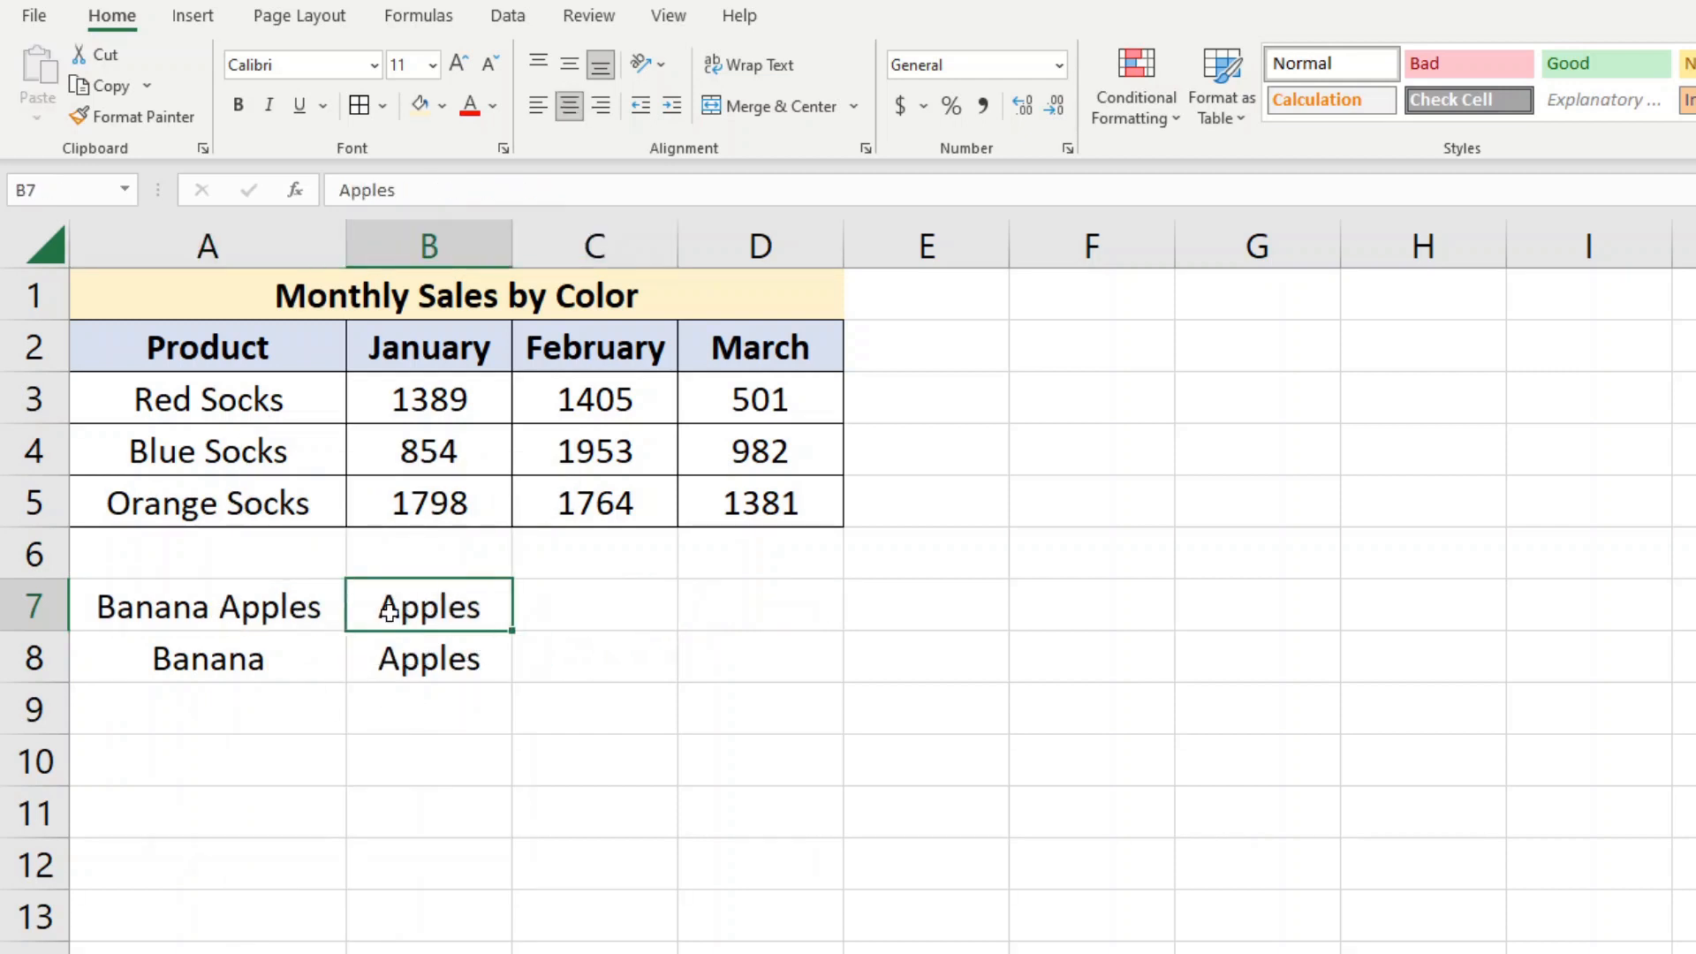
{"action": "key", "text": "Delete"}
{"action": "left_click", "coordinate": [291, 605]}
{"action": "left_click_drag", "start_coordinate": [292, 605], "coordinate": [416, 606]}
{"action": "left_click", "coordinate": [750, 107]}
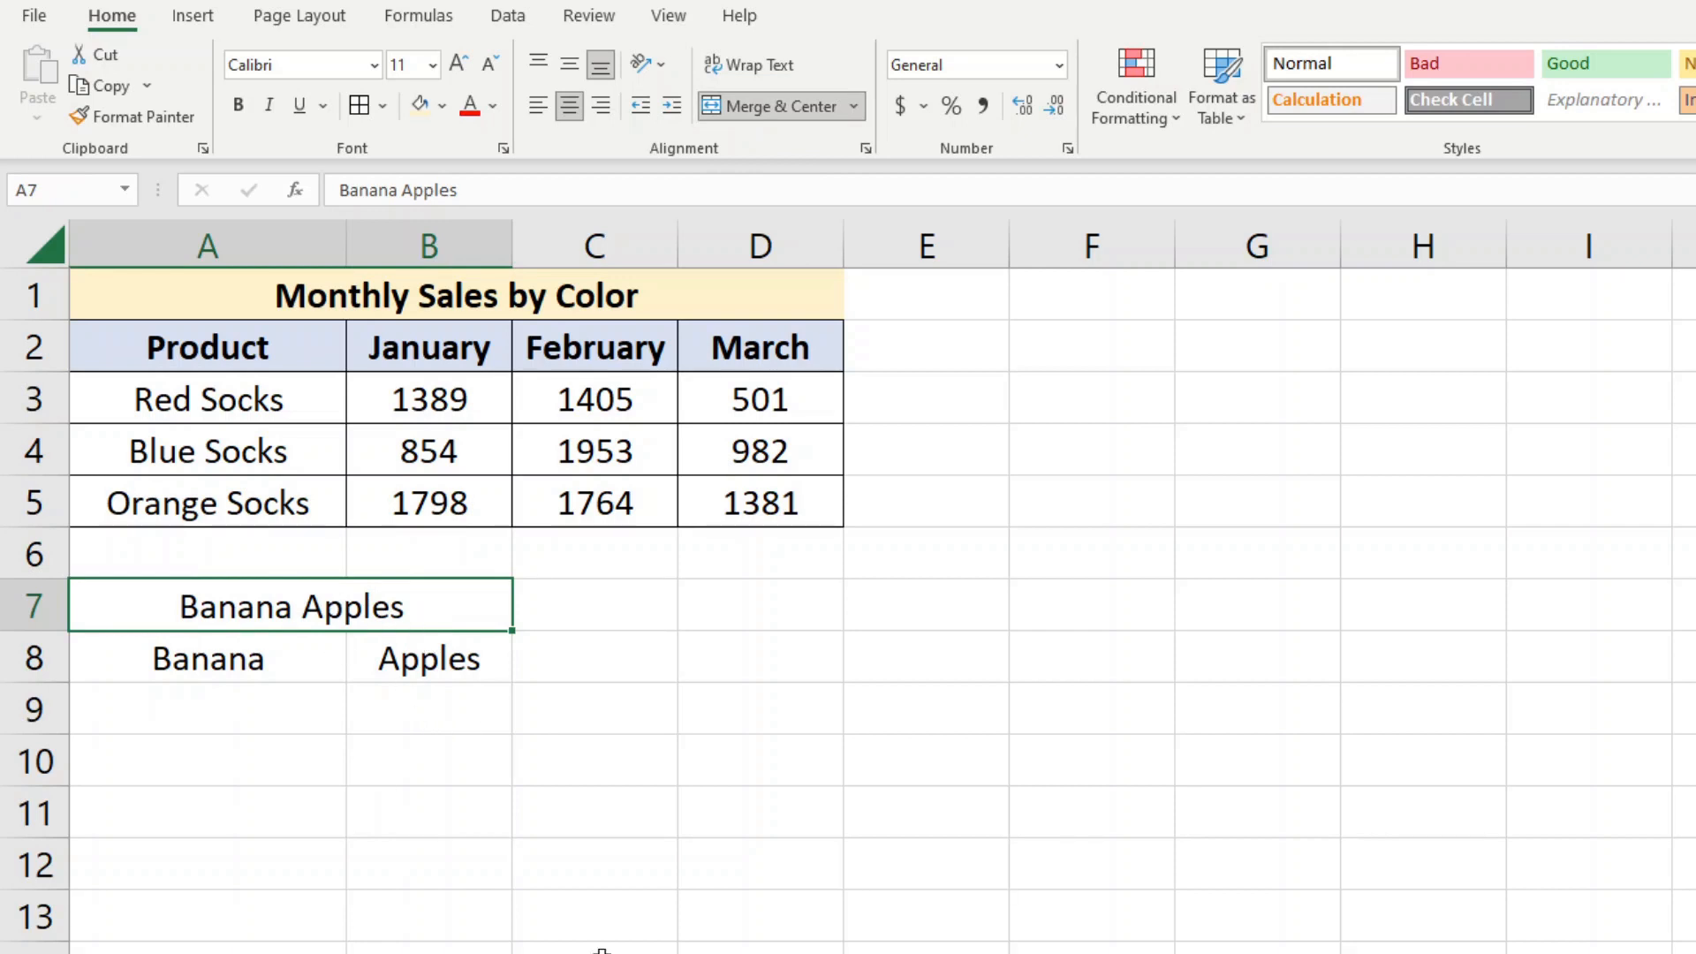
{"action": "left_click", "coordinate": [611, 883]}
Enter the formula =A8&" "&B8 in cell C8 to join the two words with a space
{"action": "left_click", "coordinate": [601, 655]}
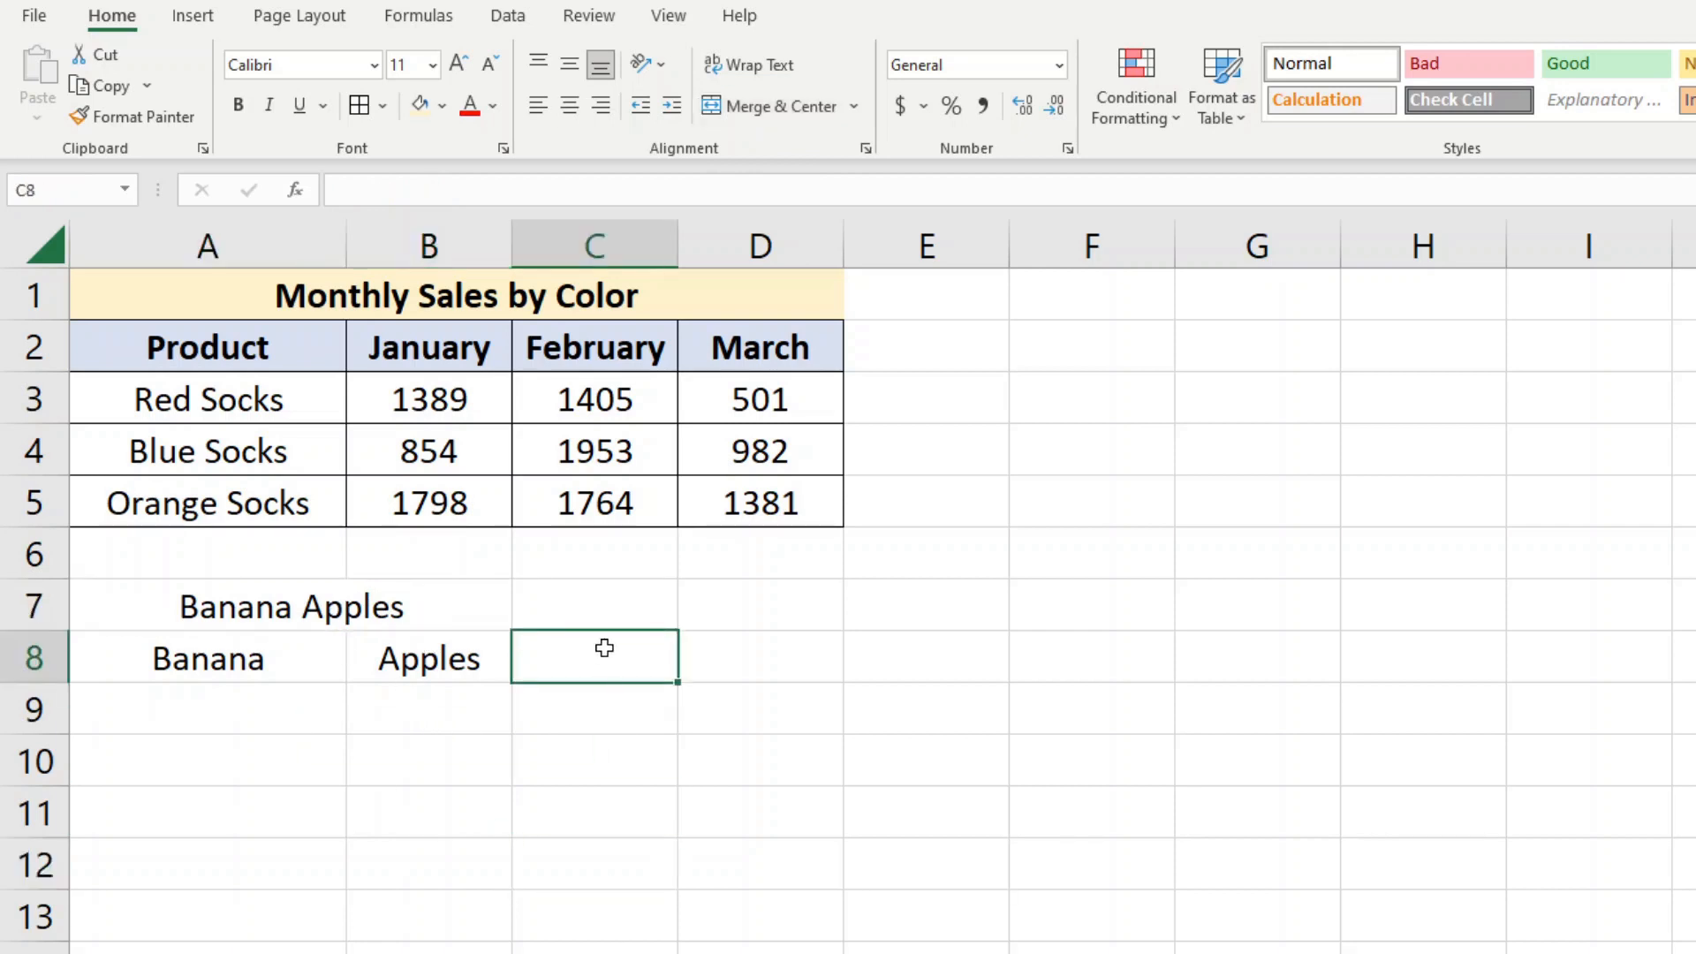
{"action": "type", "text": "="}
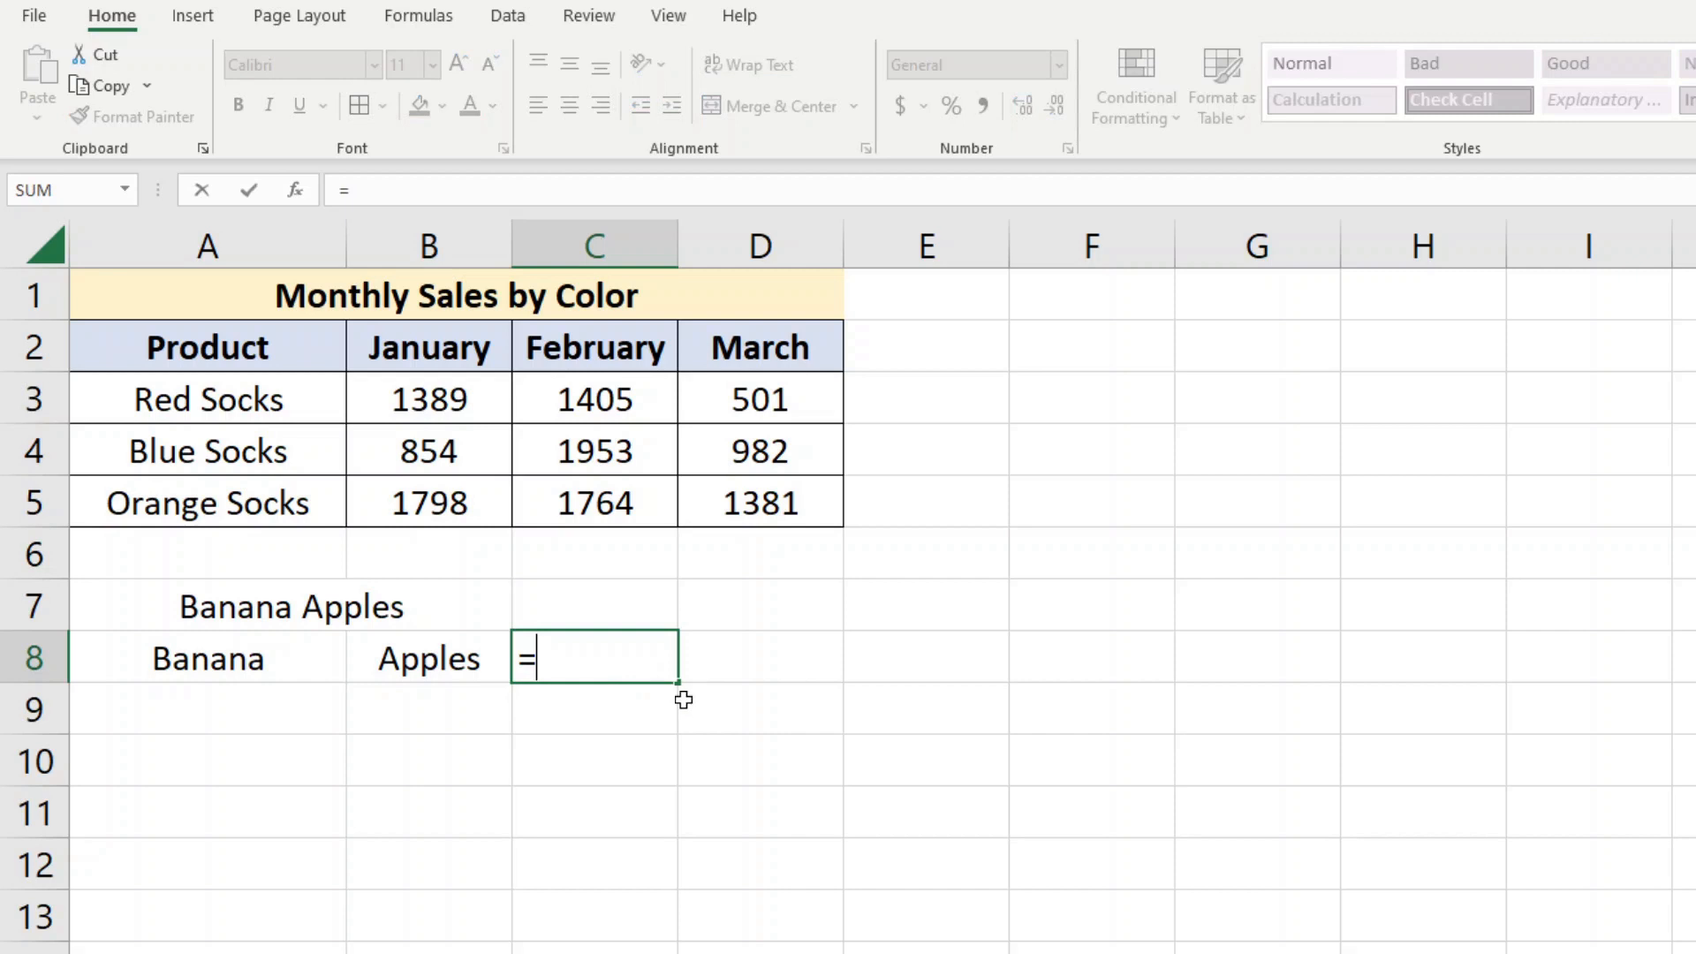
{"action": "left_click", "coordinate": [256, 660]}
{"action": "type", "text": "&\""}
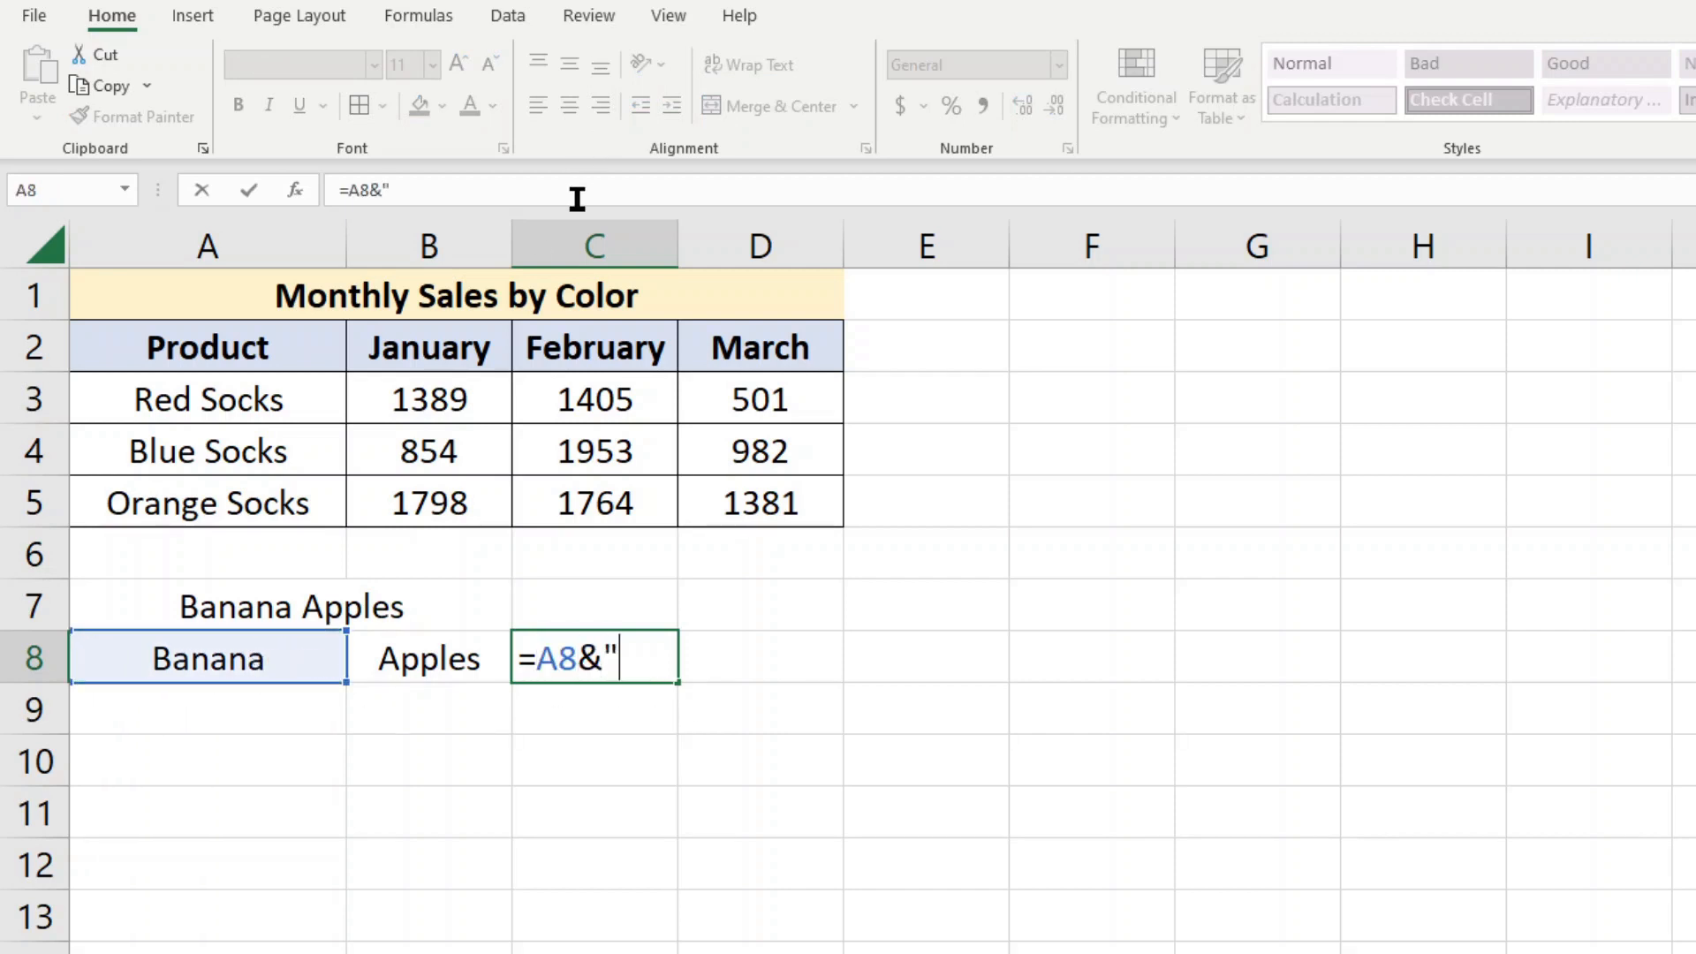
{"action": "type", "text": " \"&"}
{"action": "left_click", "coordinate": [419, 668]}
{"action": "key", "text": "Return"}
Copy the joined text from C8 into A8 as values only and delete the formula in C8
{"action": "left_click", "coordinate": [639, 664]}
{"action": "key", "text": "ctrl+c"}
{"action": "right_click", "coordinate": [282, 667]}
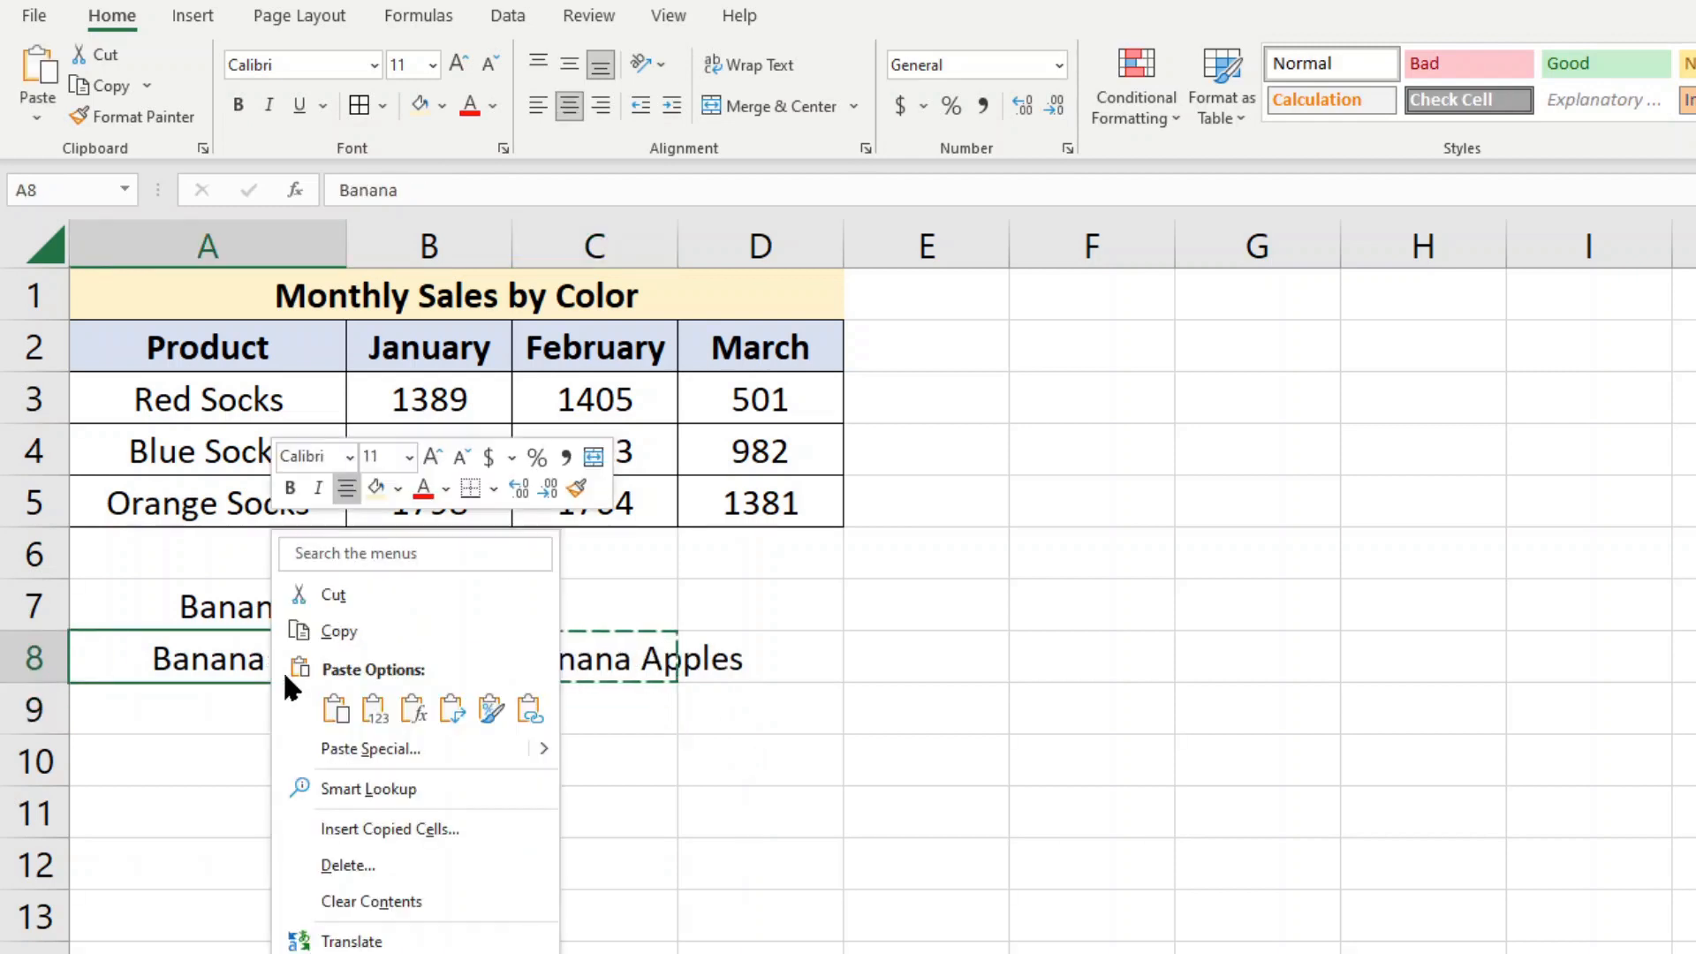
{"action": "left_click", "coordinate": [373, 712]}
{"action": "left_click", "coordinate": [586, 659]}
{"action": "key", "text": "Delete"}
Merge and center cells A8:B8, keeping only the upper-left value
{"action": "left_click_drag", "start_coordinate": [292, 659], "coordinate": [433, 656]}
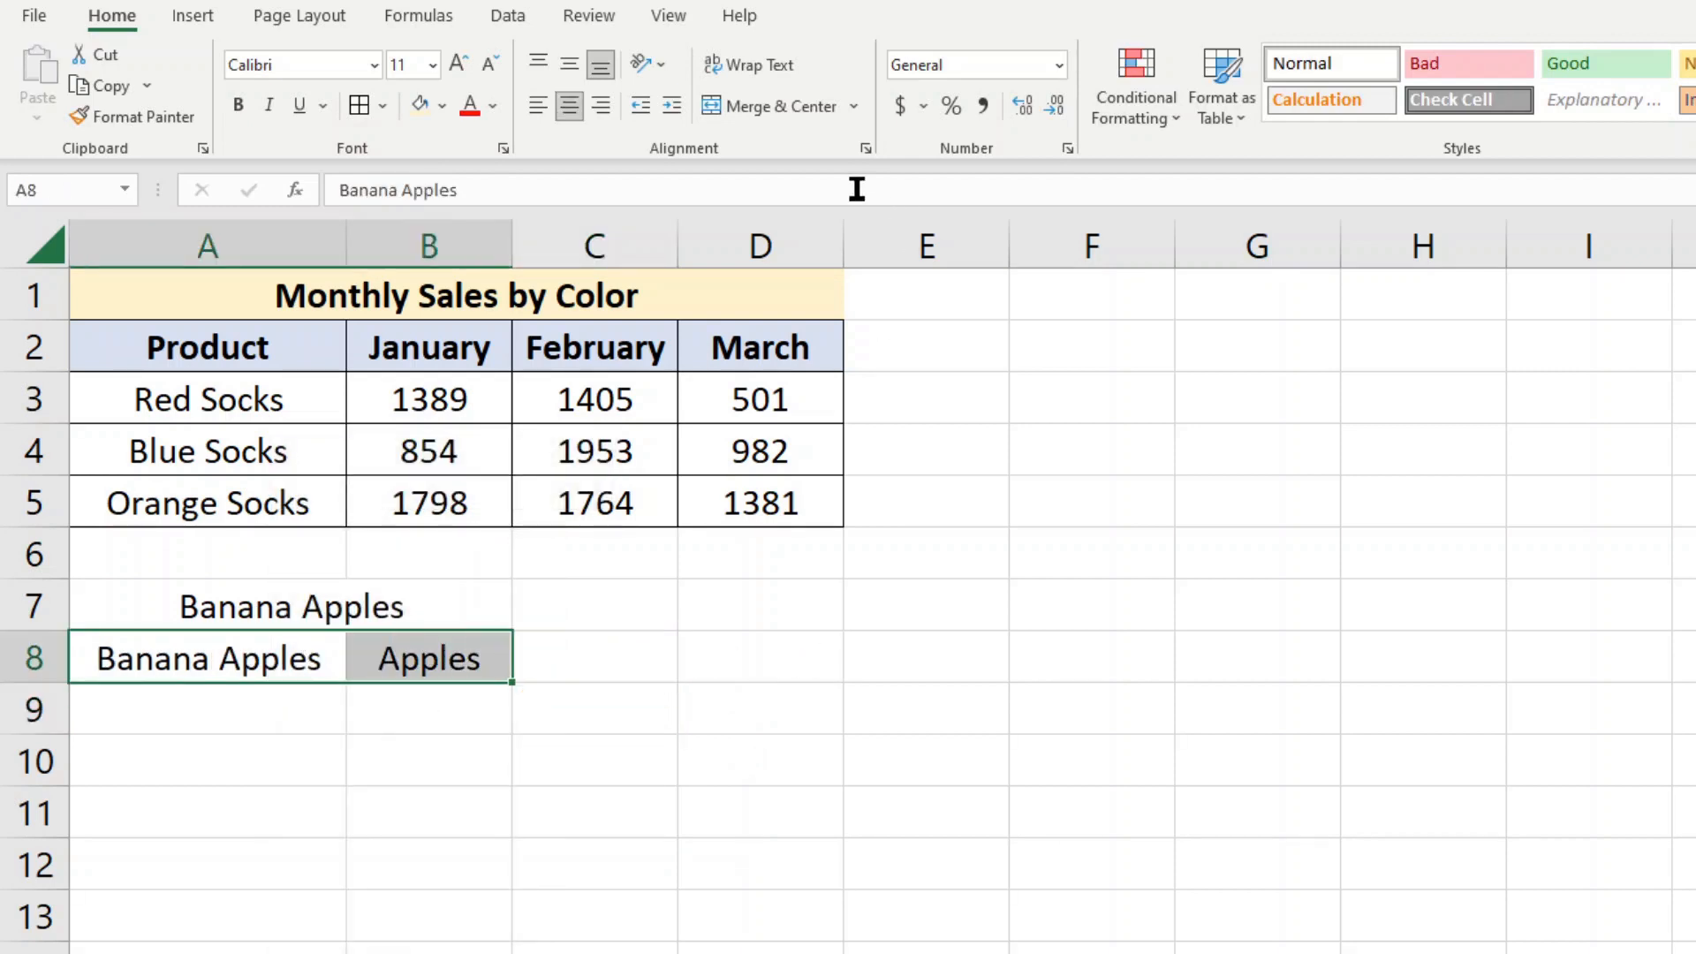
{"action": "left_click", "coordinate": [772, 105]}
{"action": "left_click", "coordinate": [1202, 734]}
{"action": "left_click", "coordinate": [404, 757]}
{"action": "left_click", "coordinate": [372, 663]}
{"action": "left_click", "coordinate": [353, 618]}
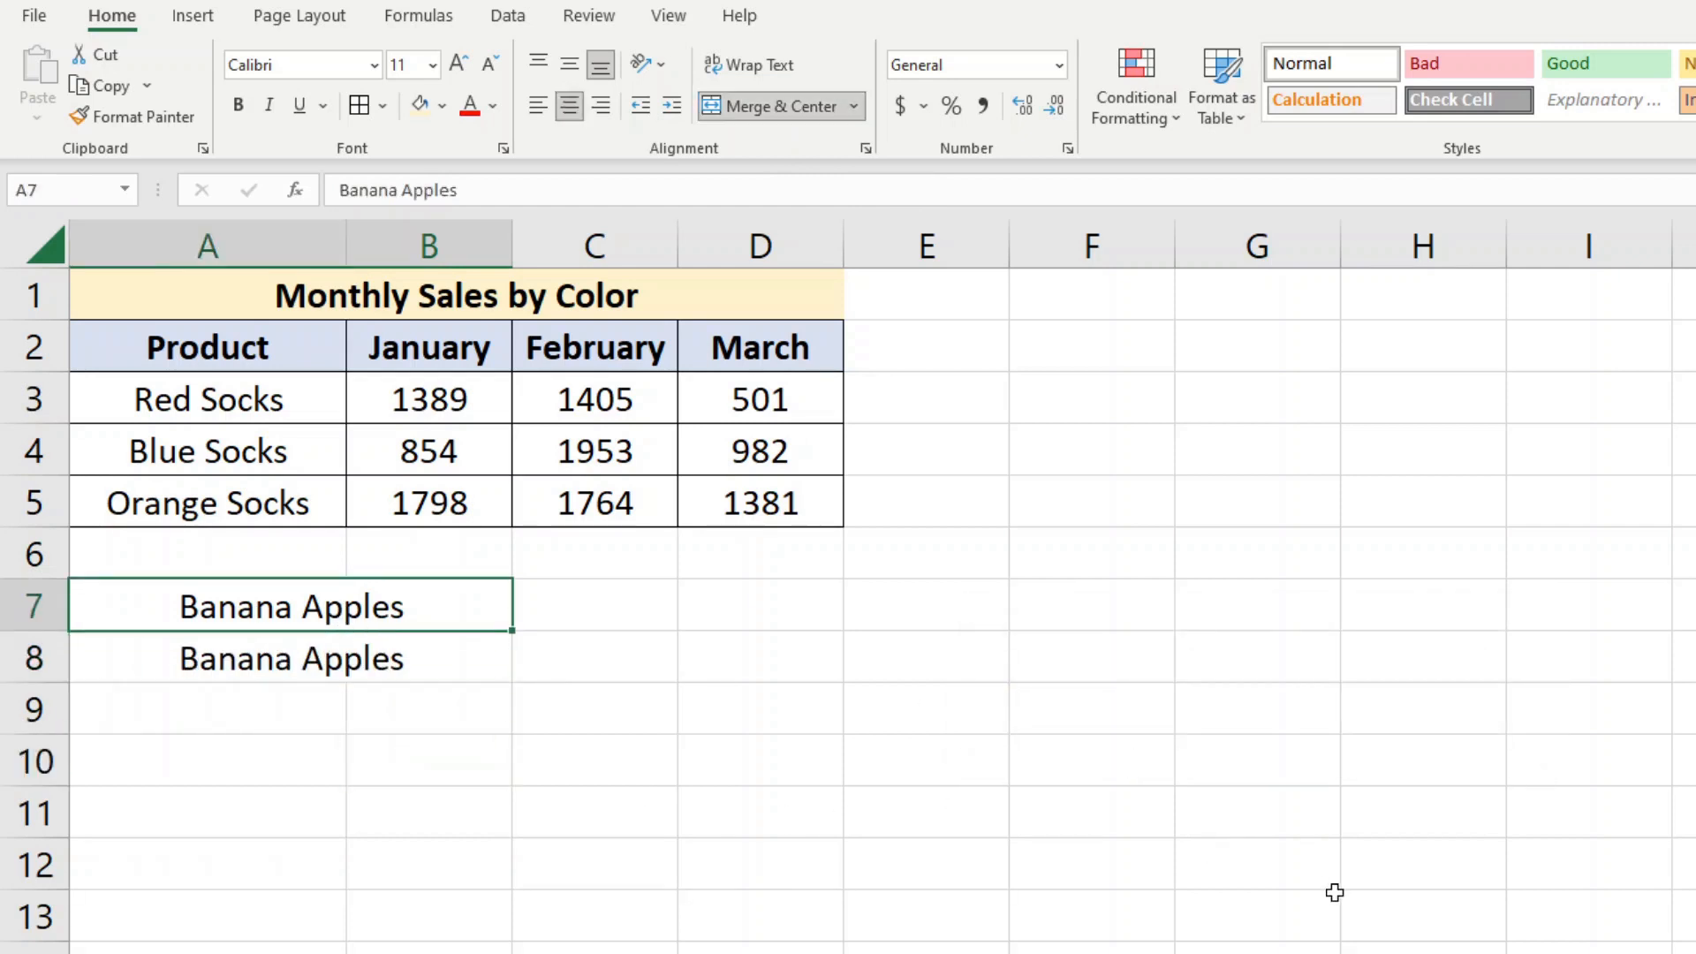